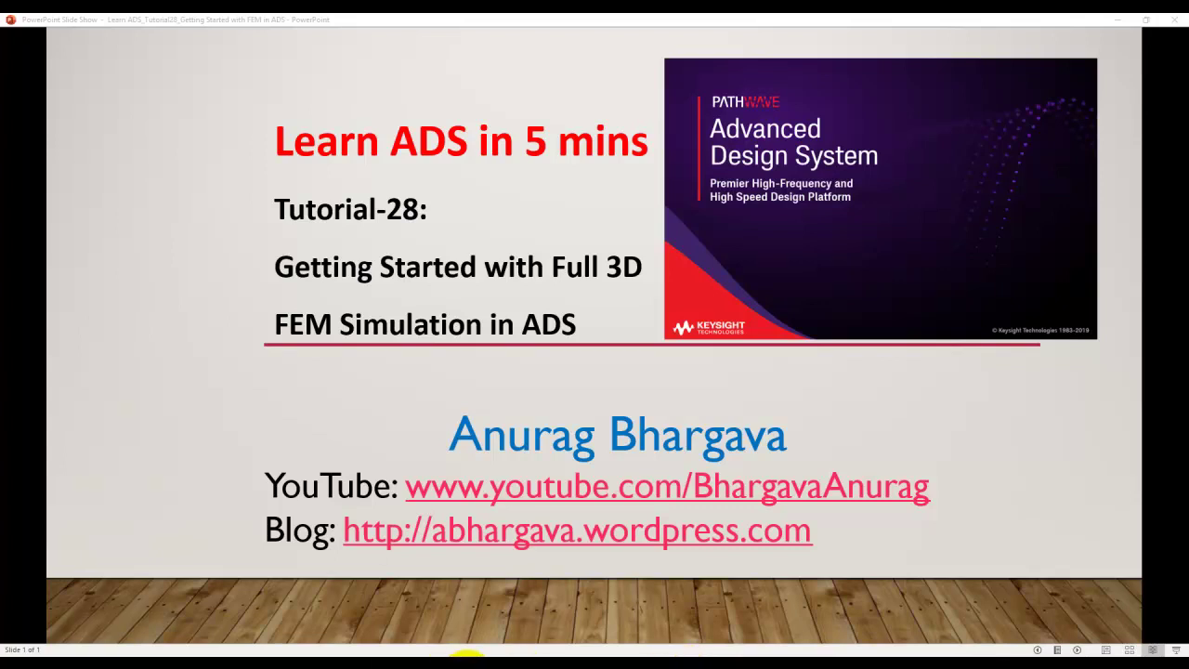
Bring the filter layout window forward and create a new EM setup view for it
left_click(424, 632)
mouse_move(478, 655)
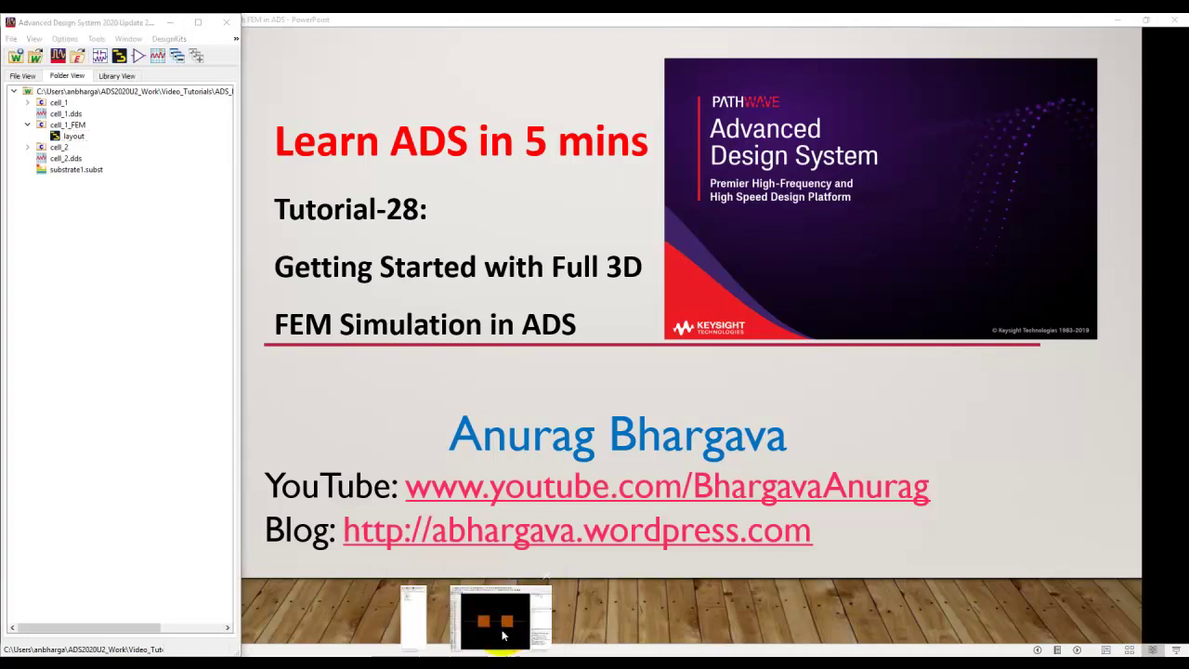
left_click(503, 635)
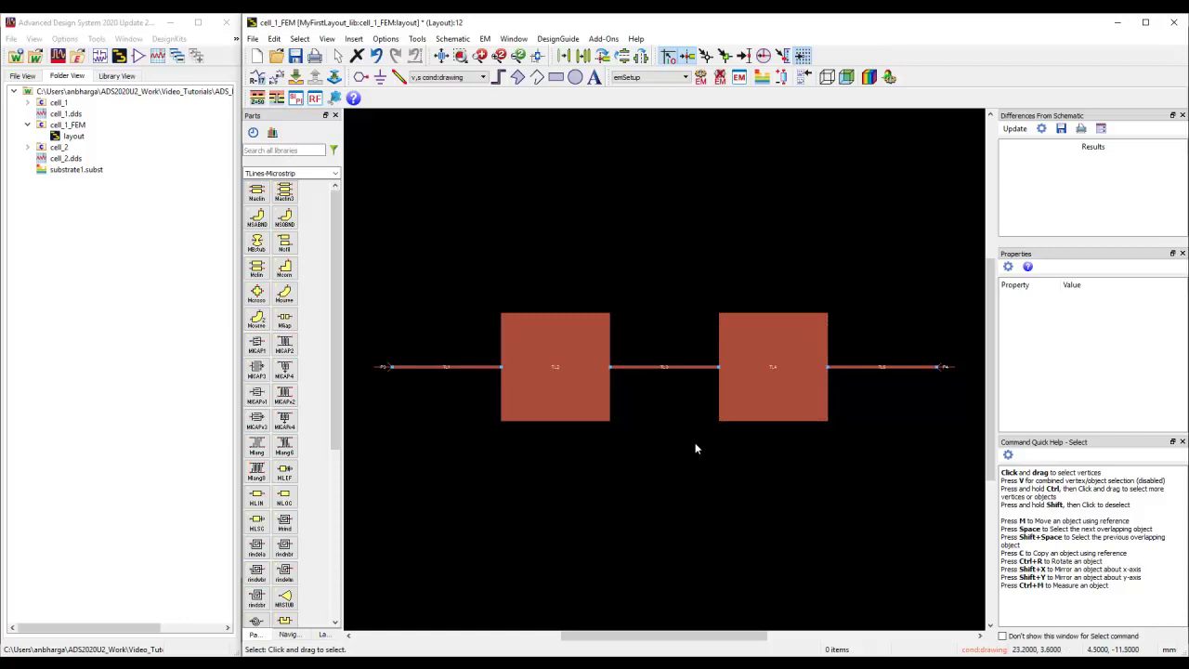
left_click(739, 78)
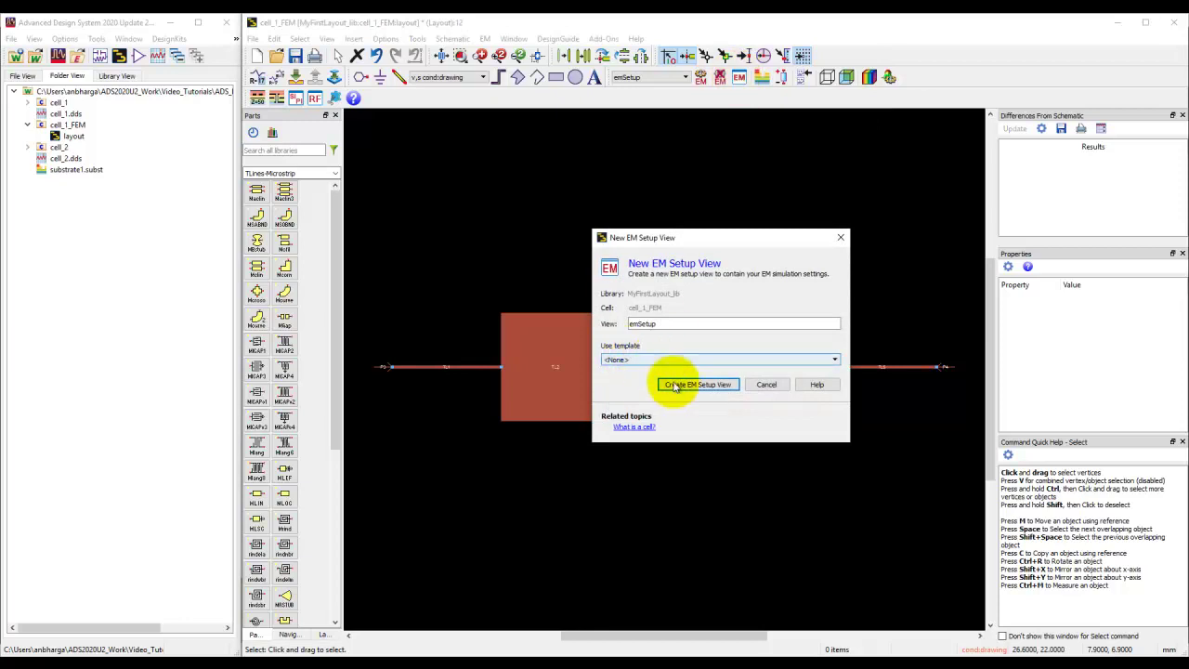
left_click(687, 383)
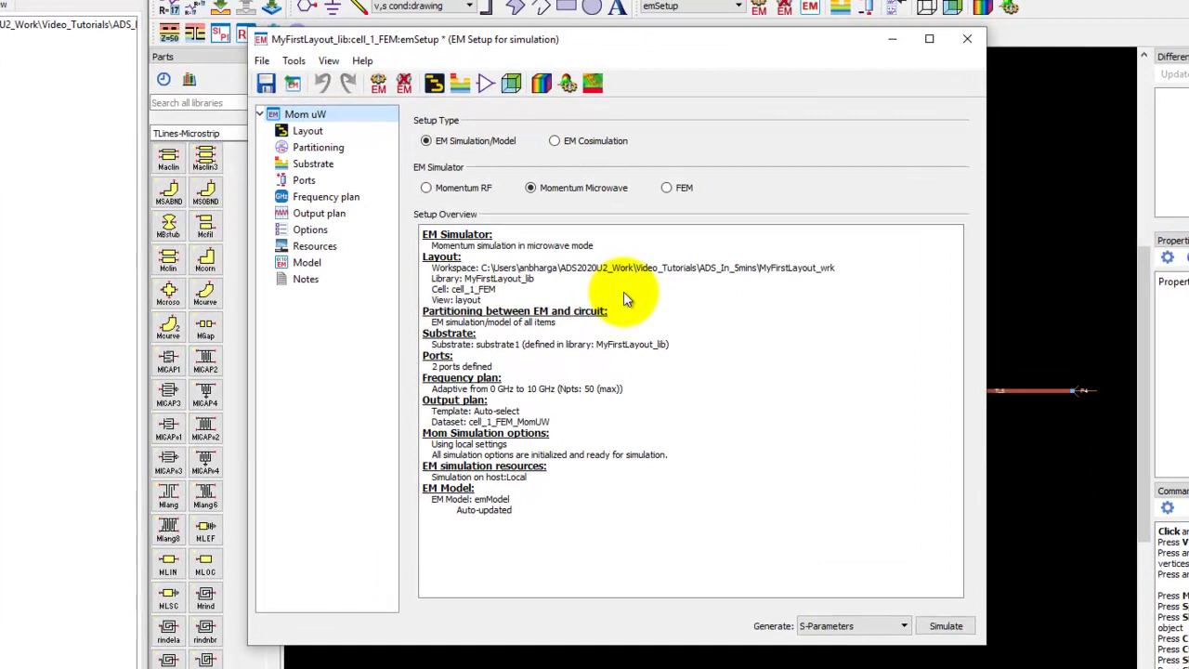
Switch the simulator to FEM and review the port and substrate definitions
left_click(673, 188)
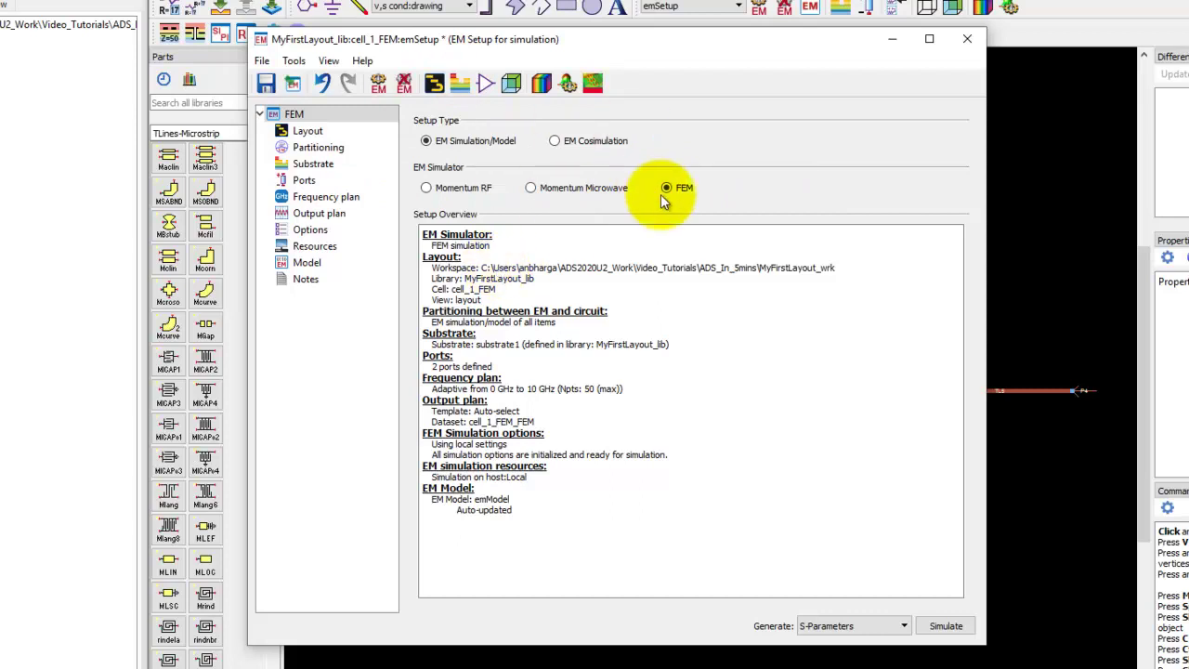
left_click(326, 180)
left_click(325, 164)
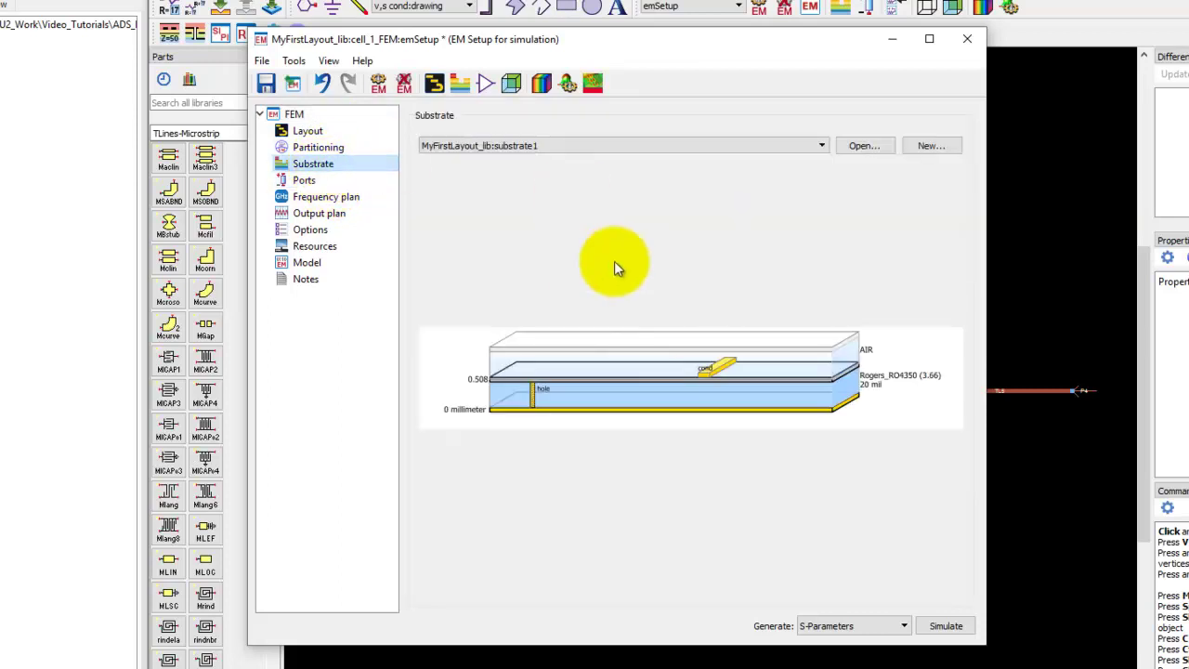
Set the sweep stop frequency to 6 GHz and save fields for all generated frequencies
left_click(325, 194)
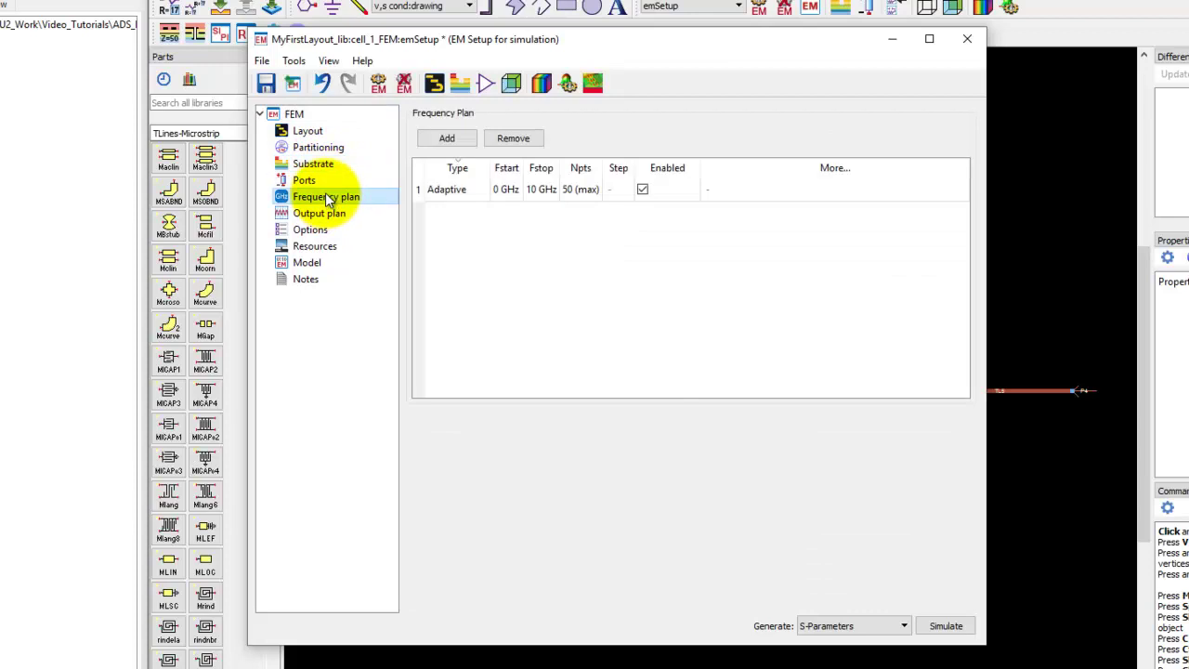
double_click(535, 192)
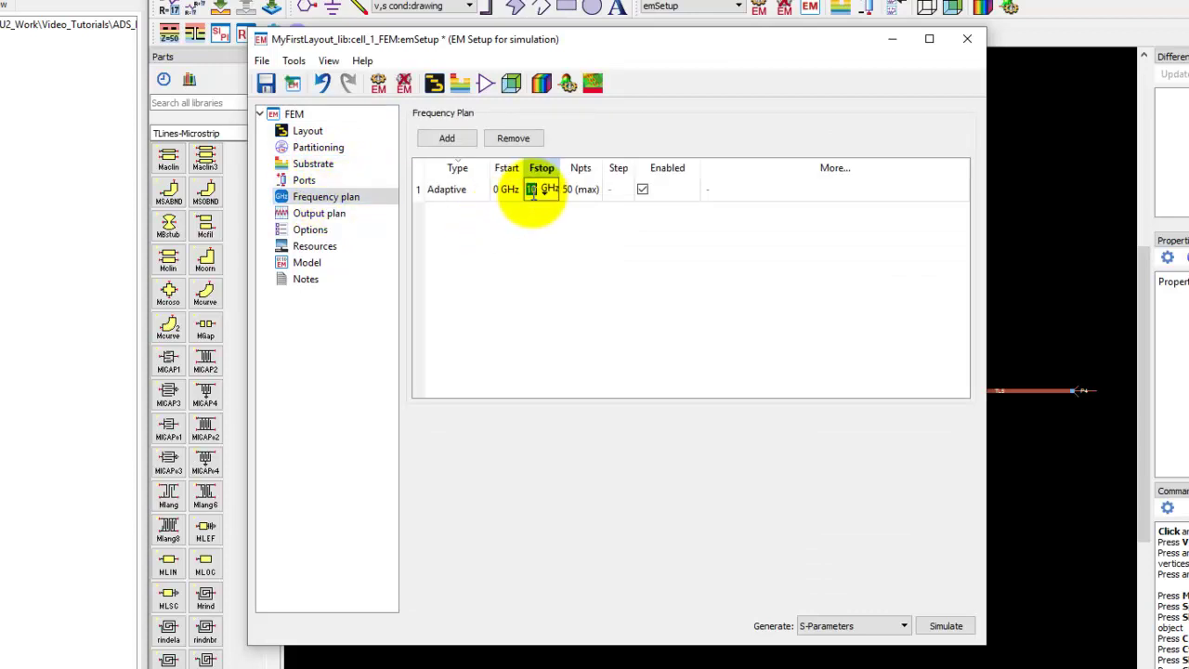
type("6")
key("Return")
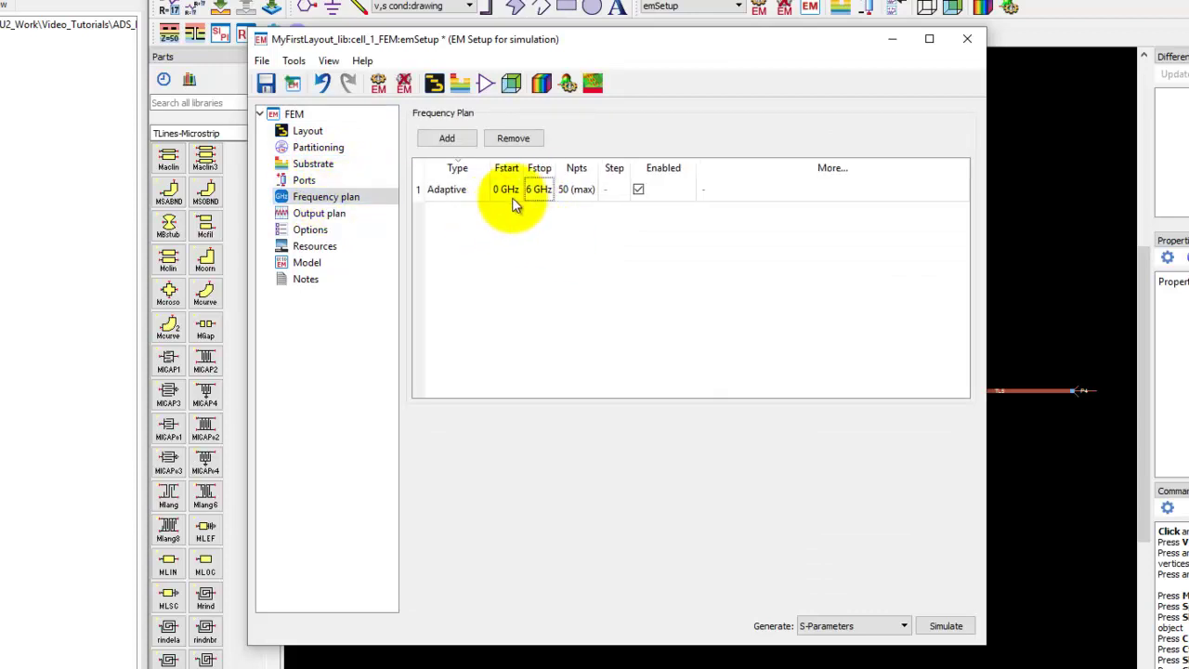
left_click(347, 210)
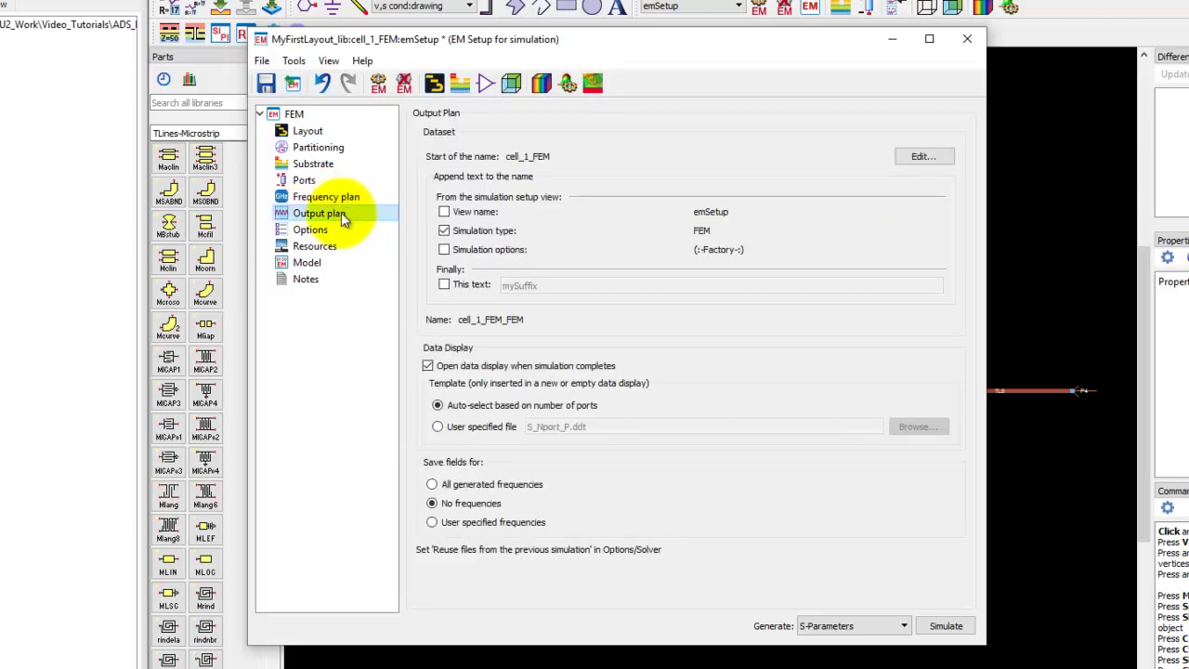
left_click(451, 484)
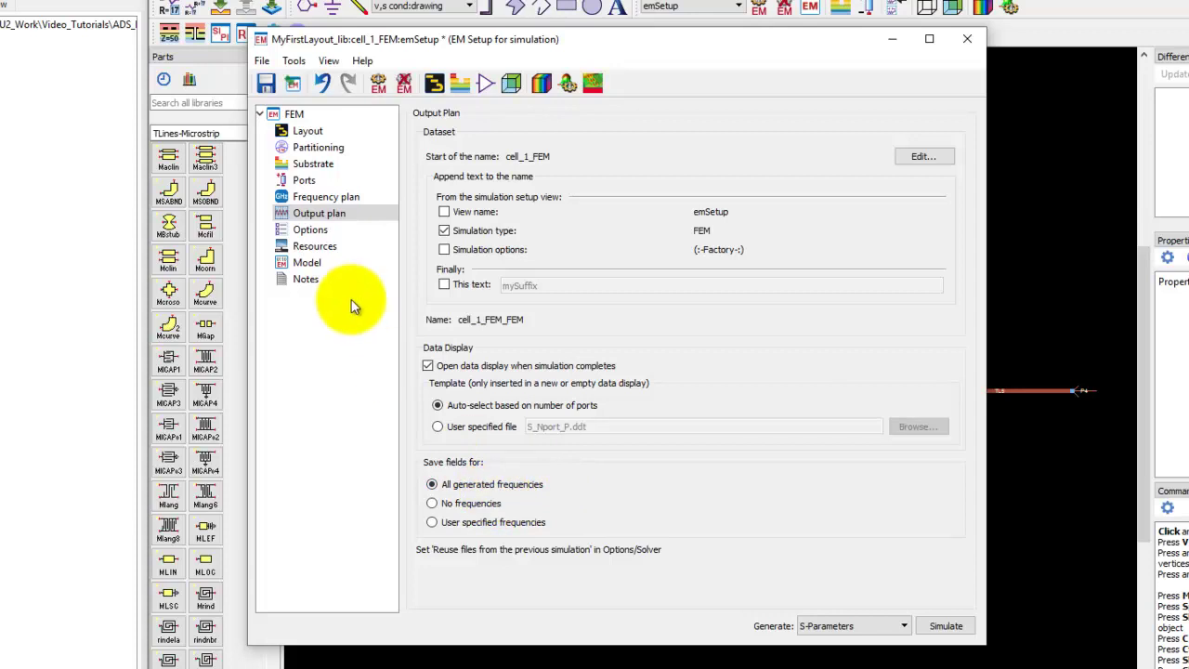
Open the Physical Model options showing the 3.125 mm substrate lateral extension
left_click(314, 232)
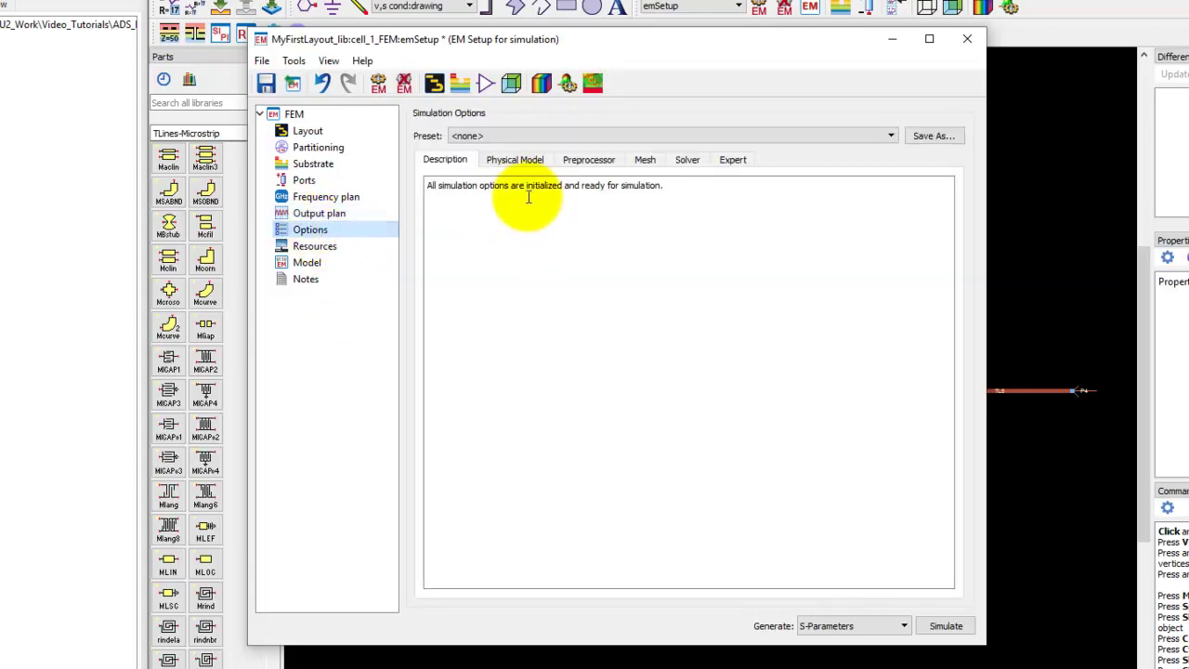
left_click(514, 163)
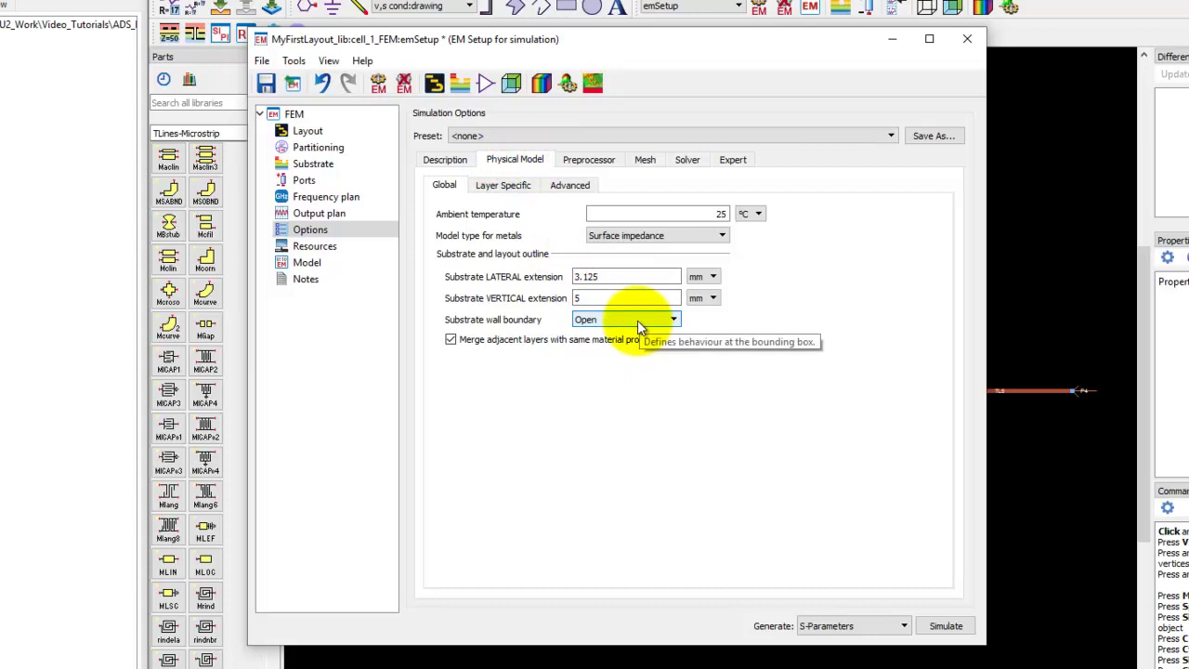
left_click(602, 276)
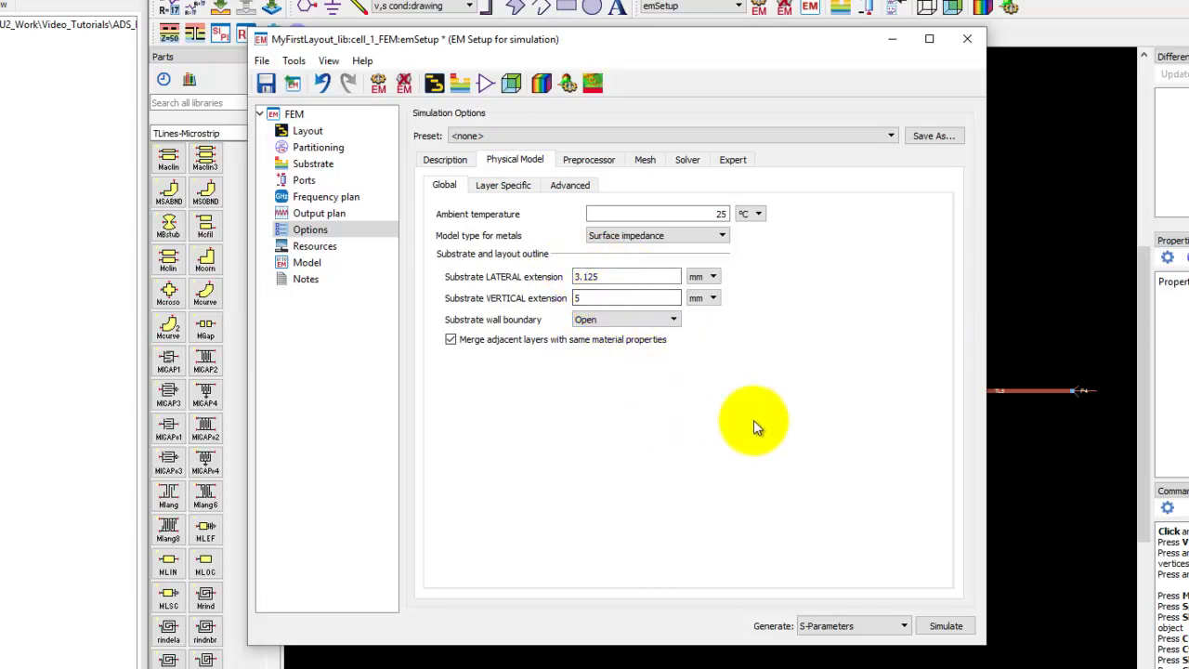
Move the setup window aside to select the filter's right square patch, then restore it
left_click_drag(809, 43, 853, 535)
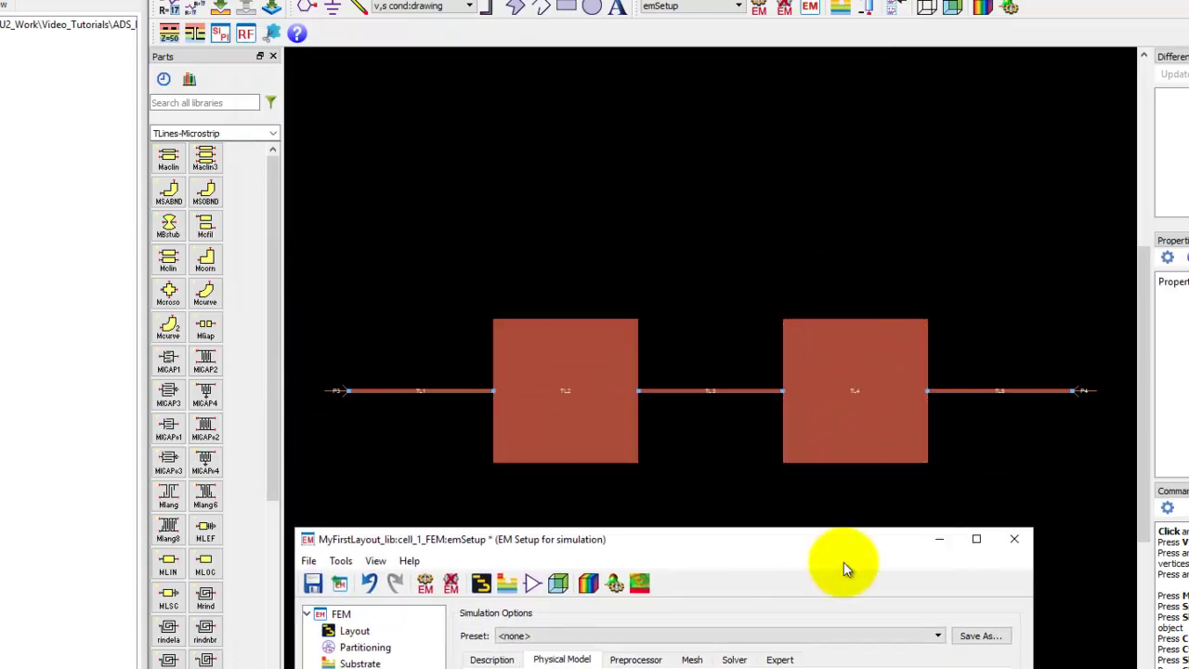
left_click(919, 346)
left_click_drag(831, 547, 769, 83)
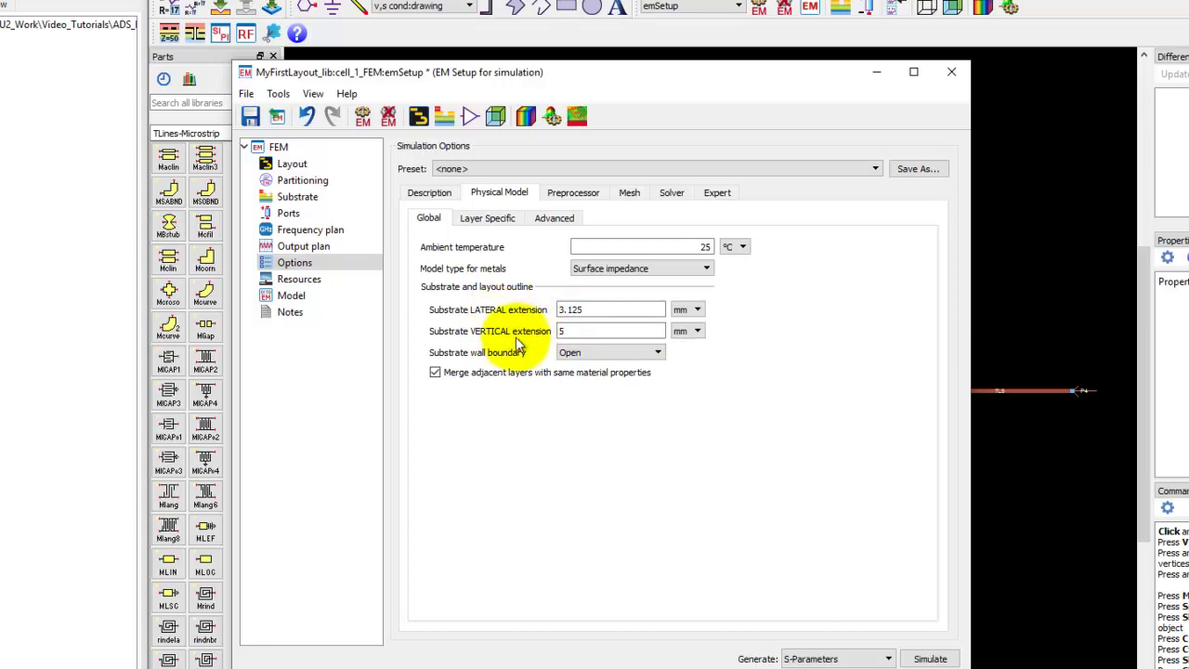
Change the substrate lateral extension to 3 mm and select the filter's left square patch
double_click(565, 310)
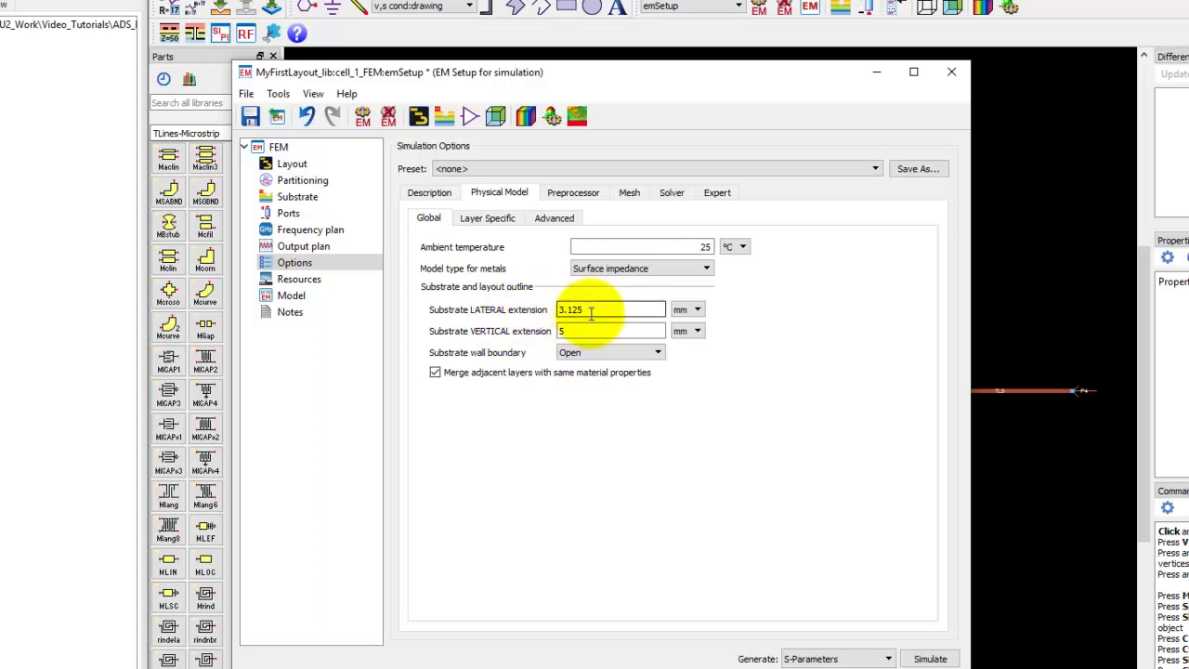
type("3")
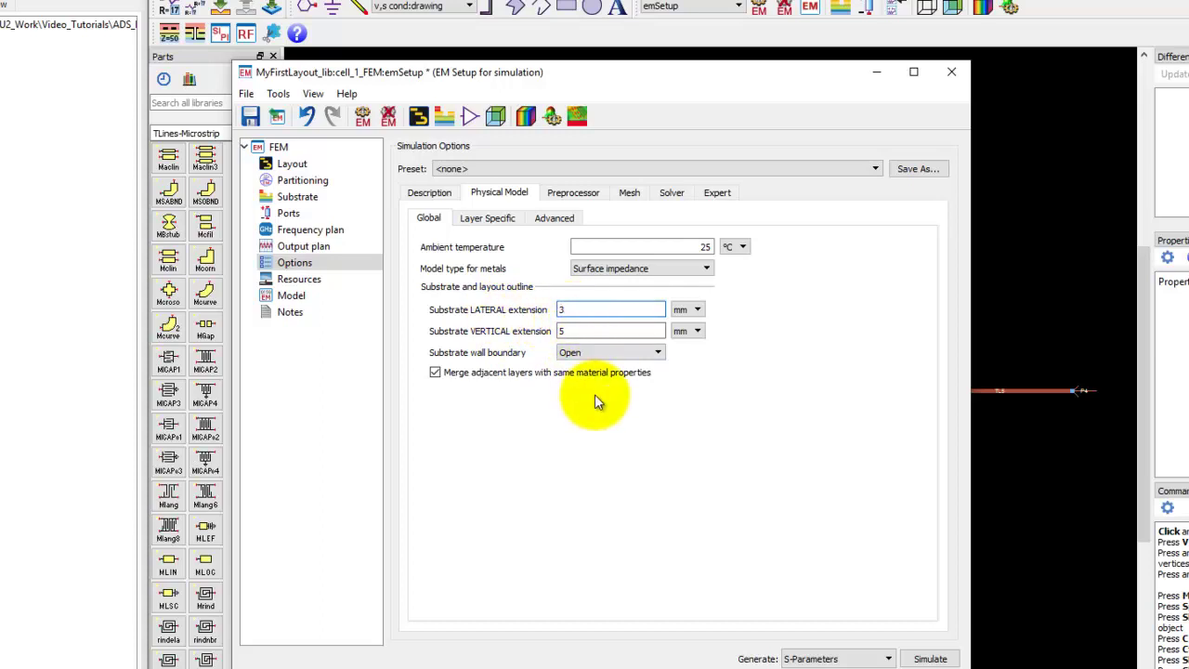
left_click_drag(599, 76, 716, 535)
left_click(532, 465)
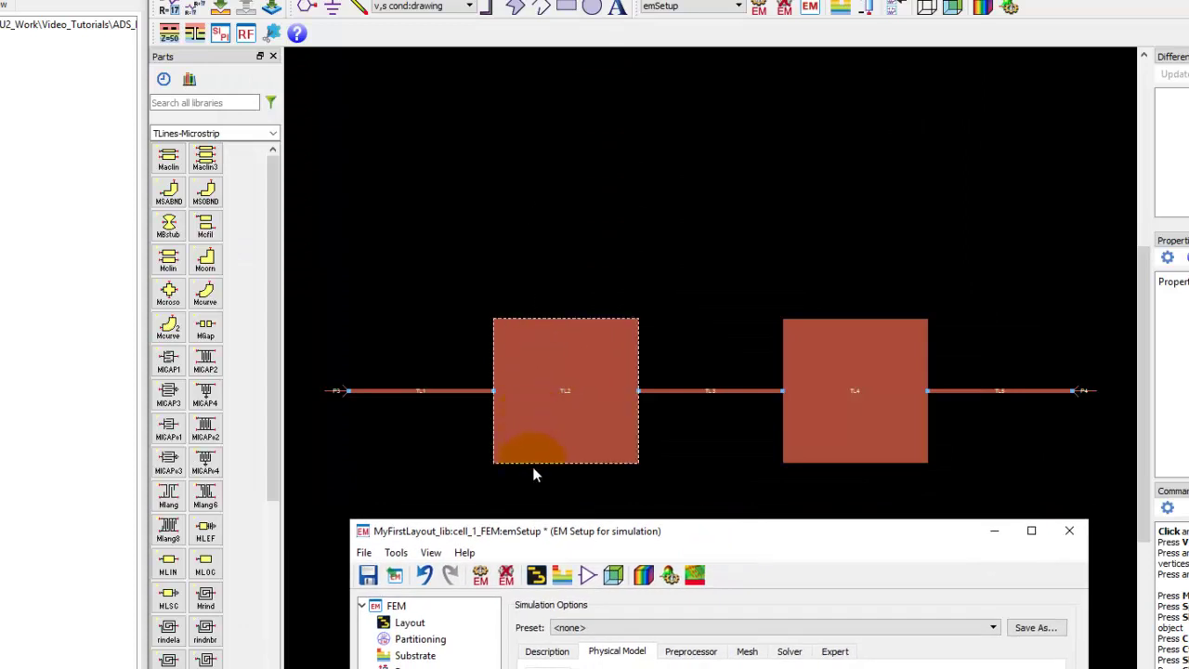
left_click(520, 343)
left_click(494, 351)
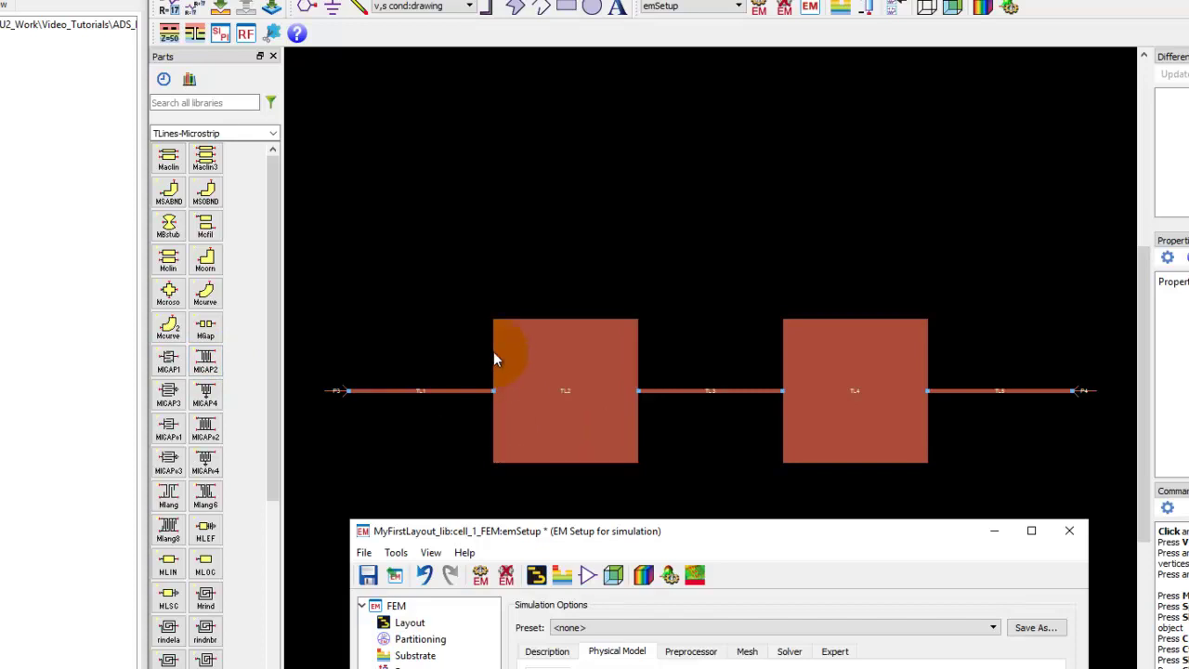
left_click(524, 319)
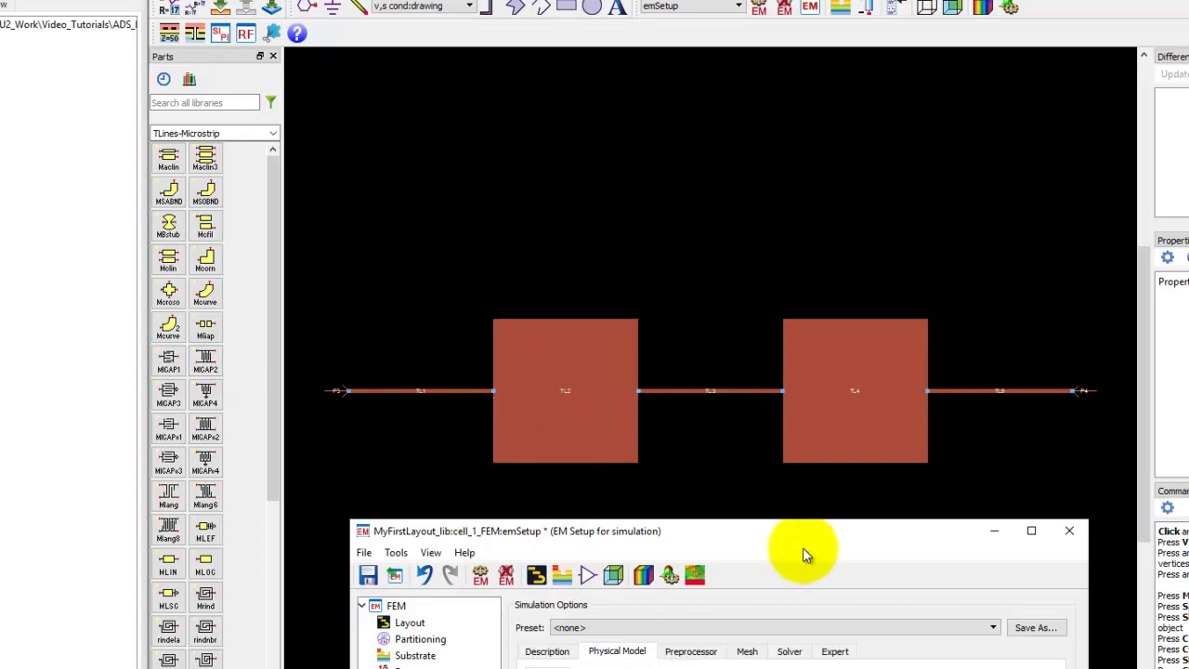
left_click_drag(786, 535, 712, 105)
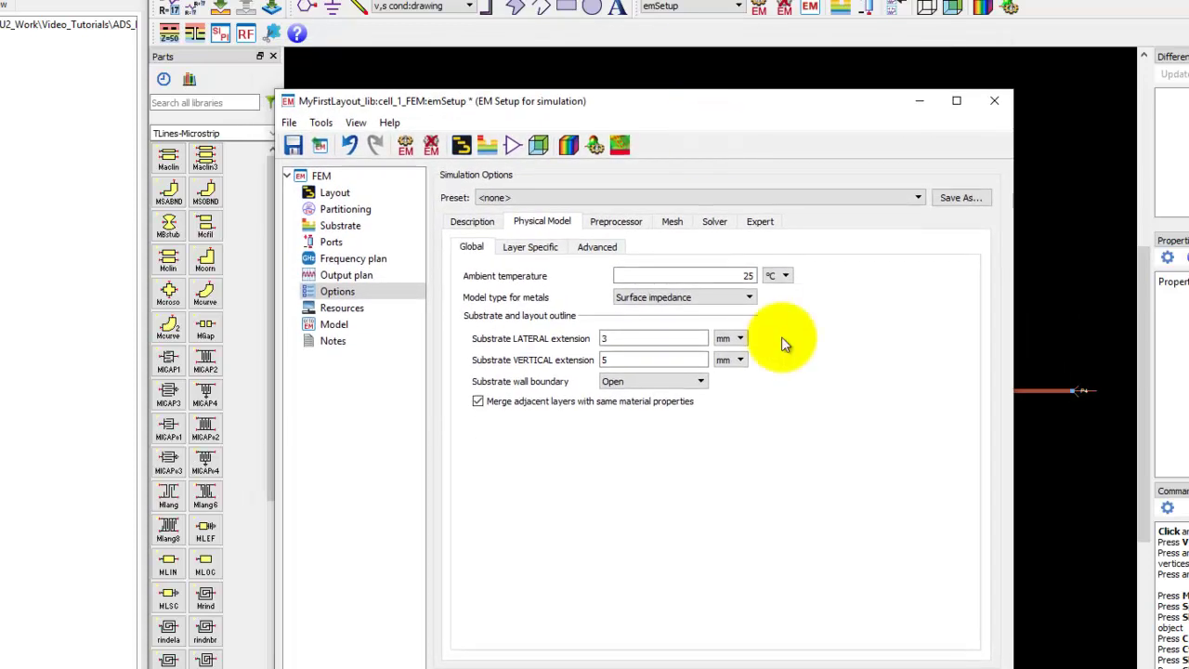
Keep the substrate vertical extension at 5 mm and the wall boundary at Open
left_click(613, 357)
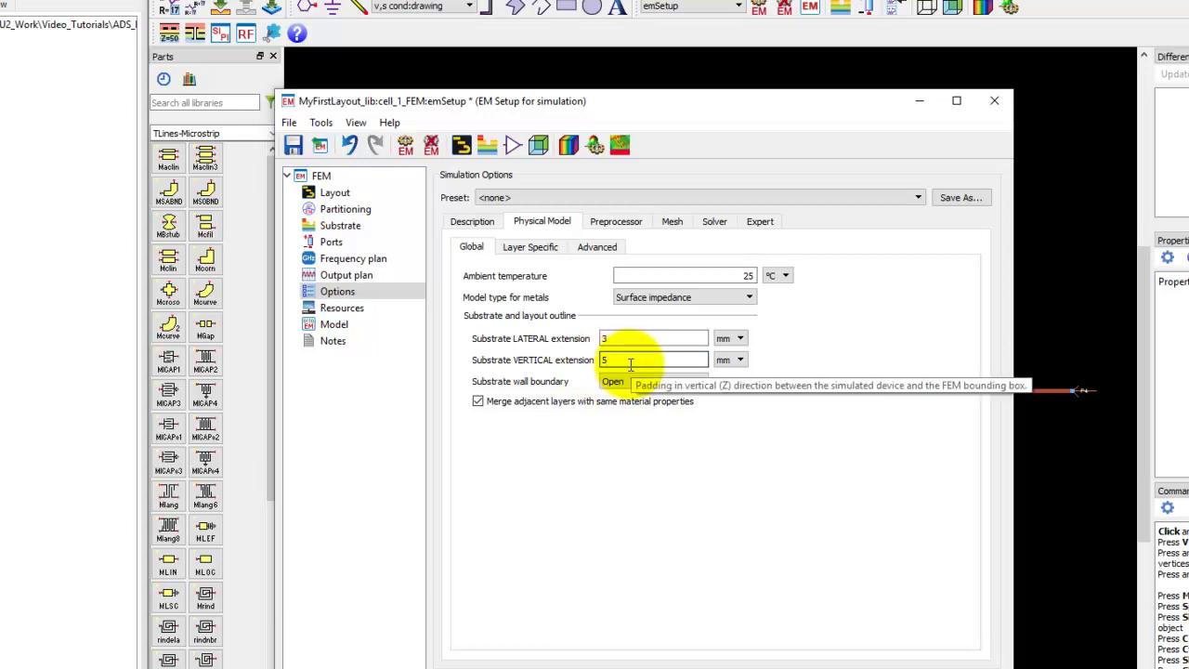
left_click(631, 364)
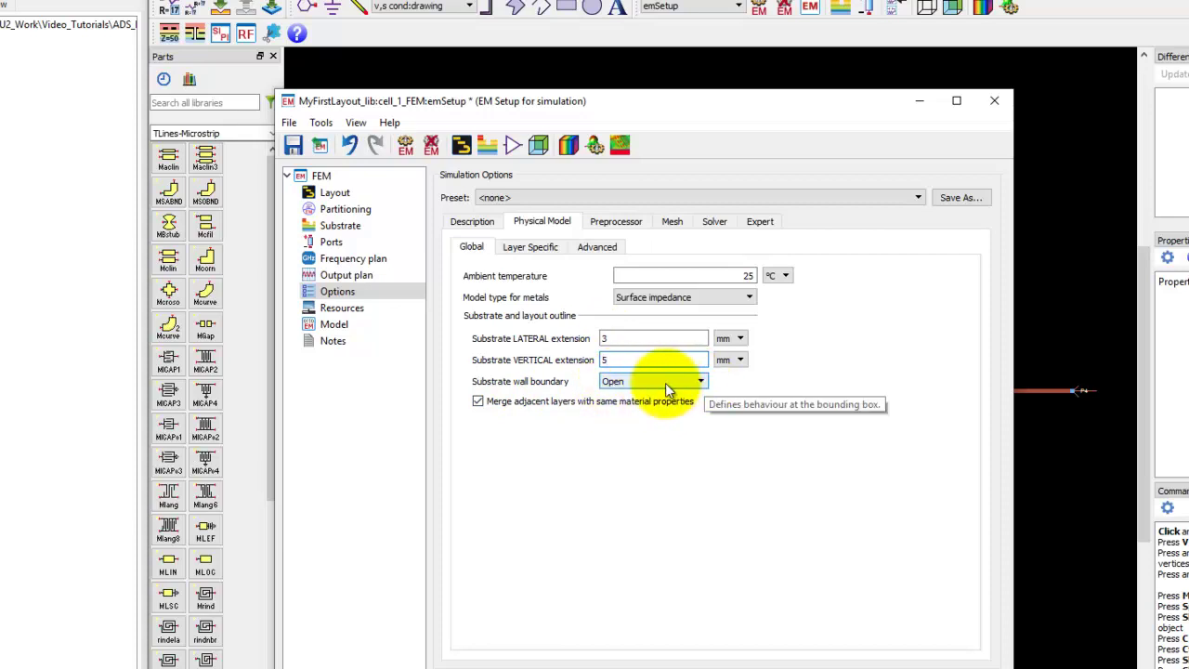
left_click(689, 382)
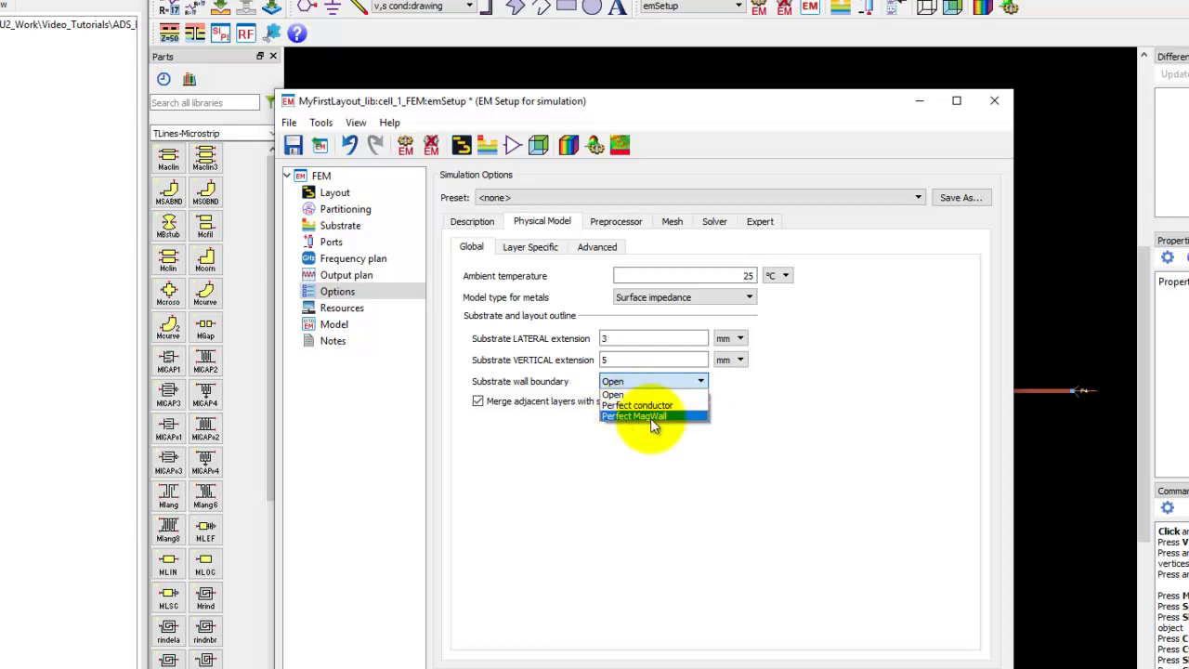
key("Escape")
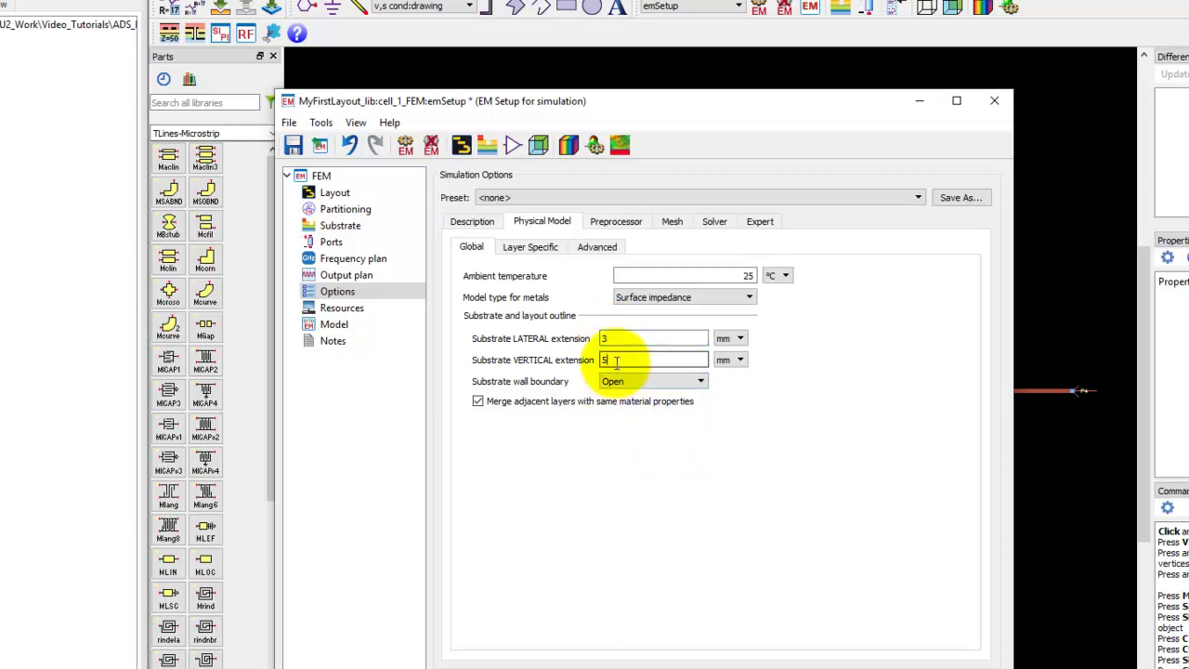
Recheck the 3 mm lateral and 5 mm vertical extensions and review the substrate stack-up
left_click(606, 339)
left_click(609, 360)
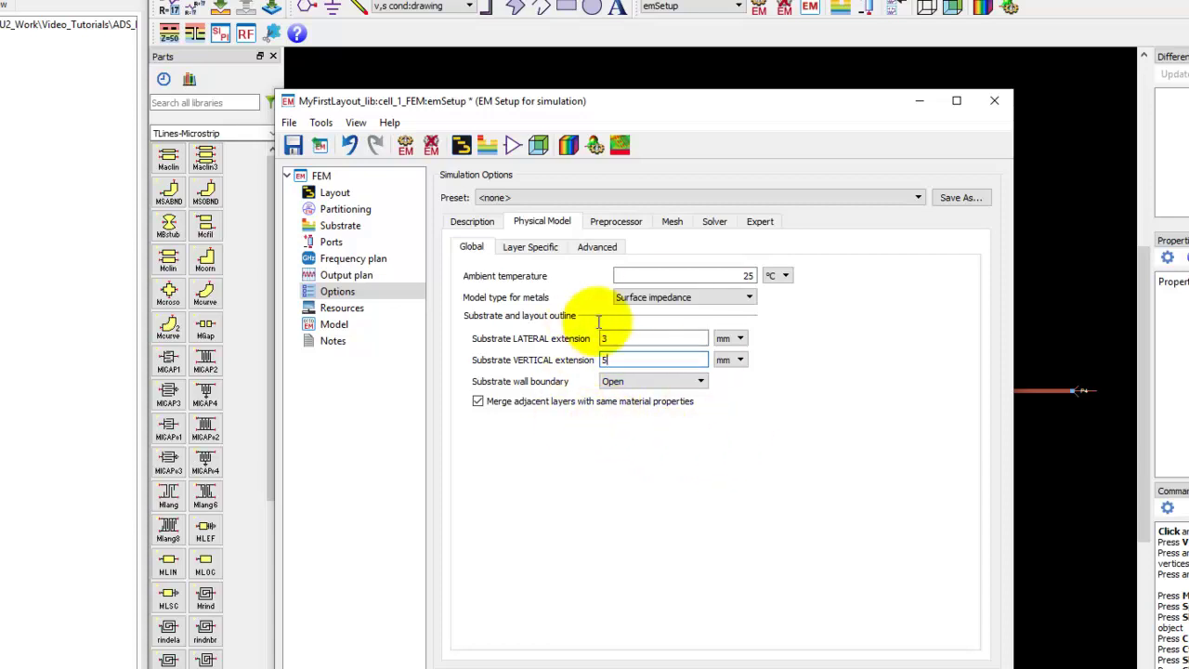
left_click(368, 230)
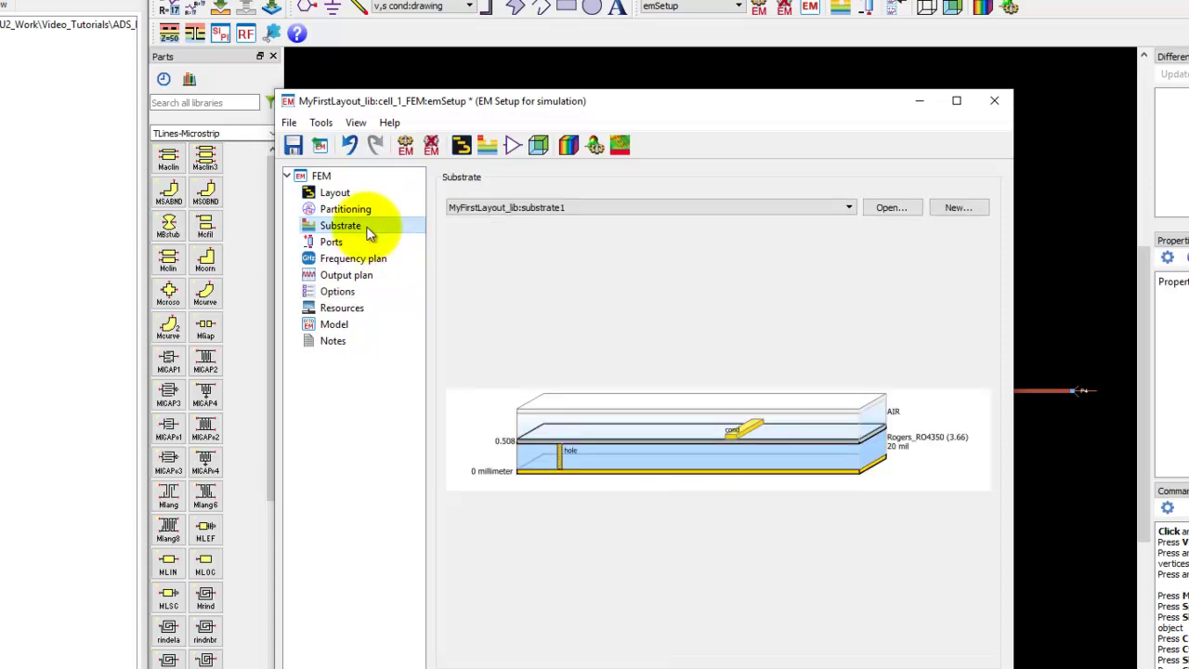
left_click(349, 293)
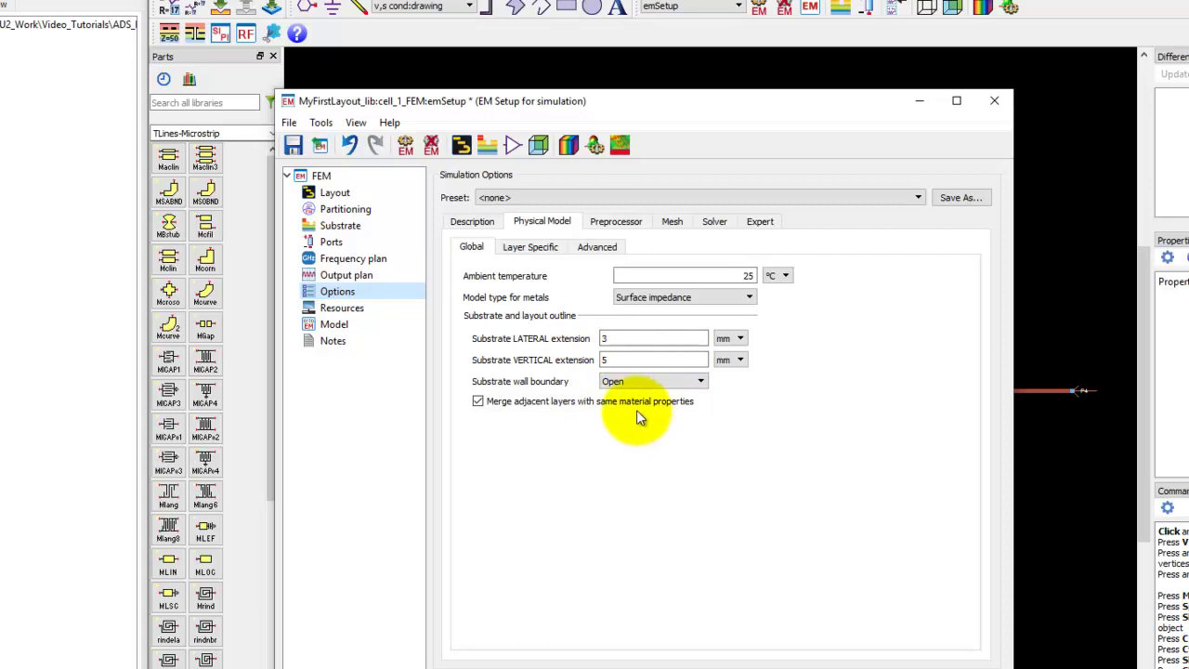
Check the mesh stop criteria: delta error 0.02 and 2 to 15 adaptive passes
left_click(670, 223)
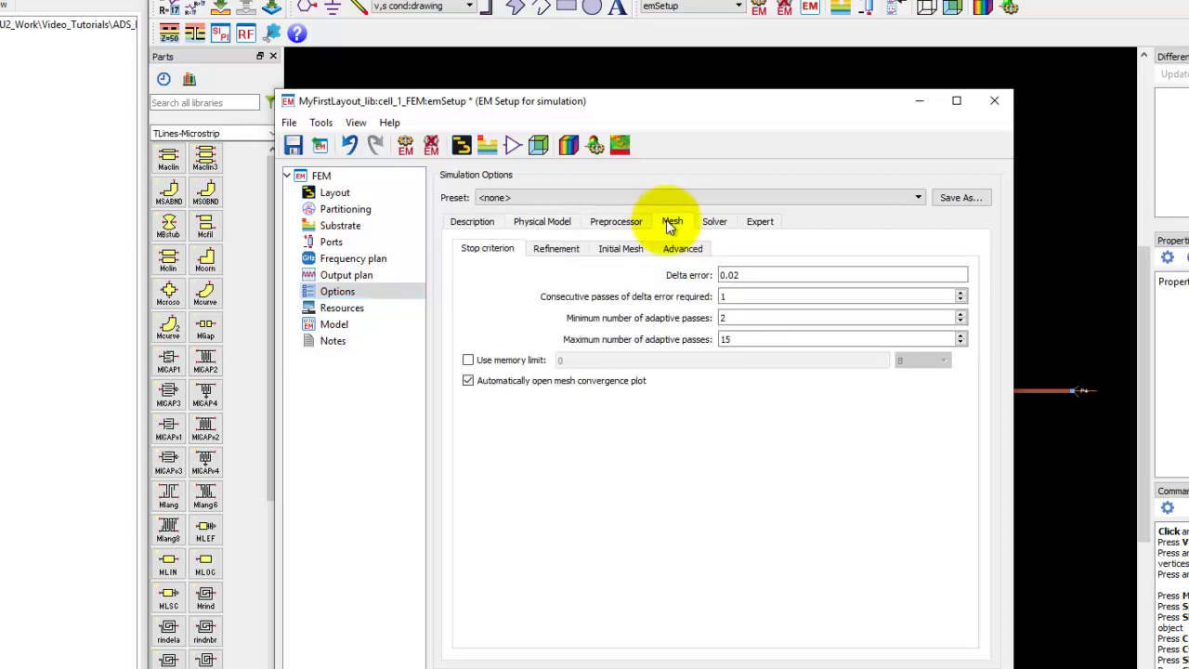
left_click(745, 276)
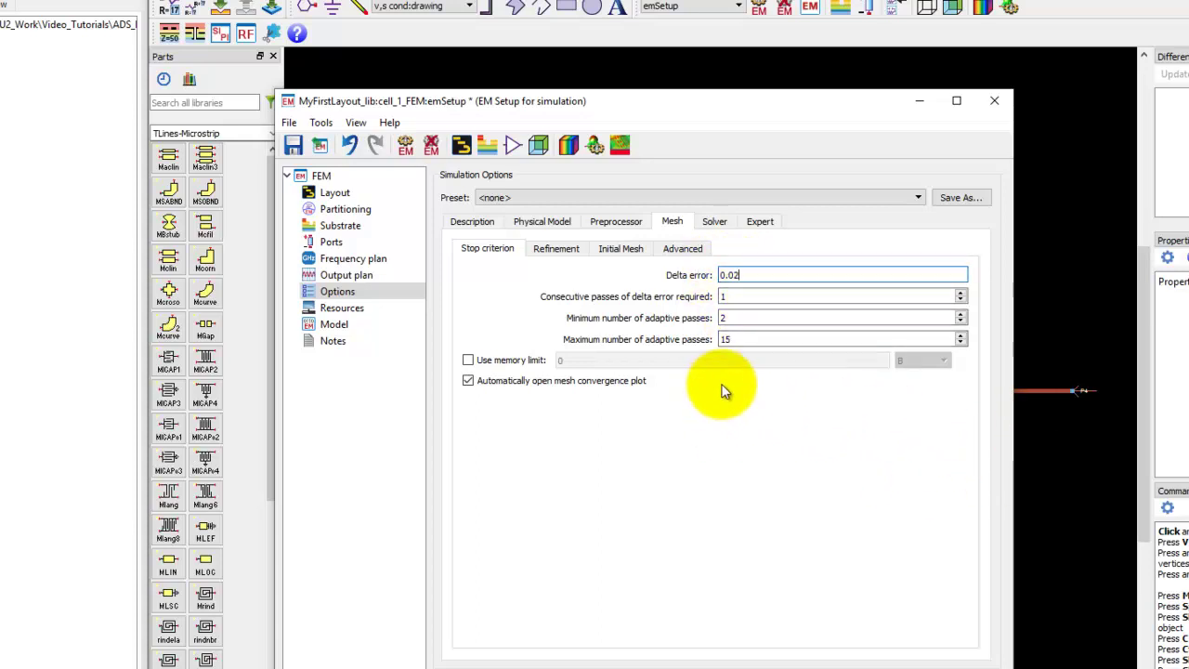
left_click(722, 318)
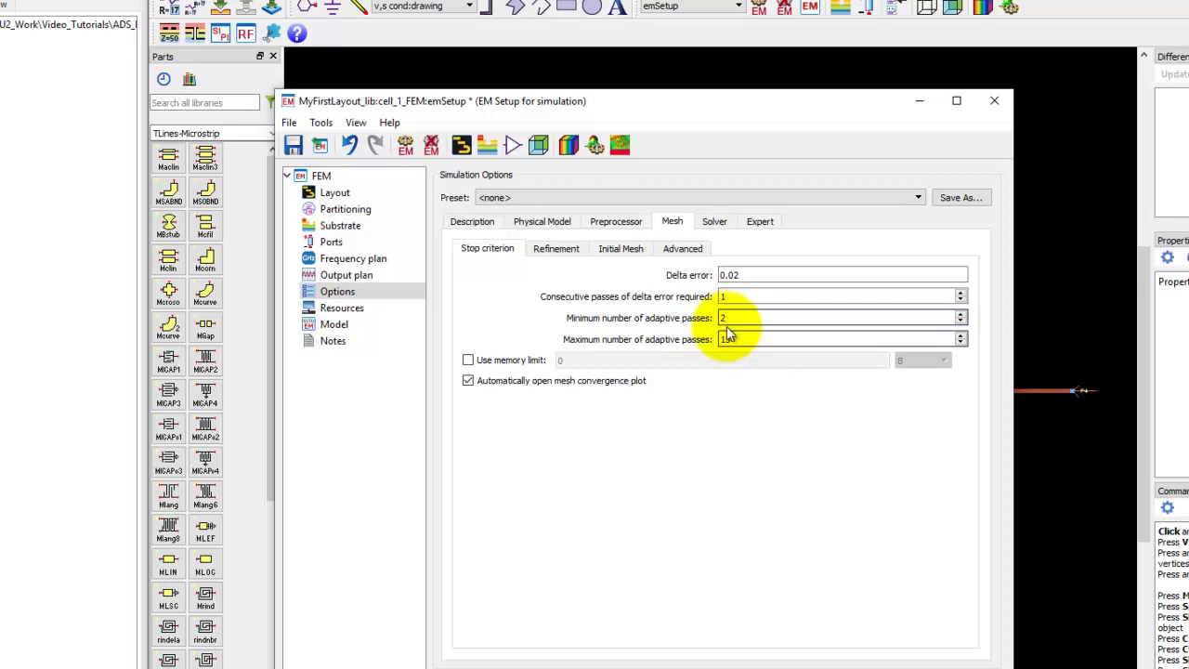
left_click(730, 325)
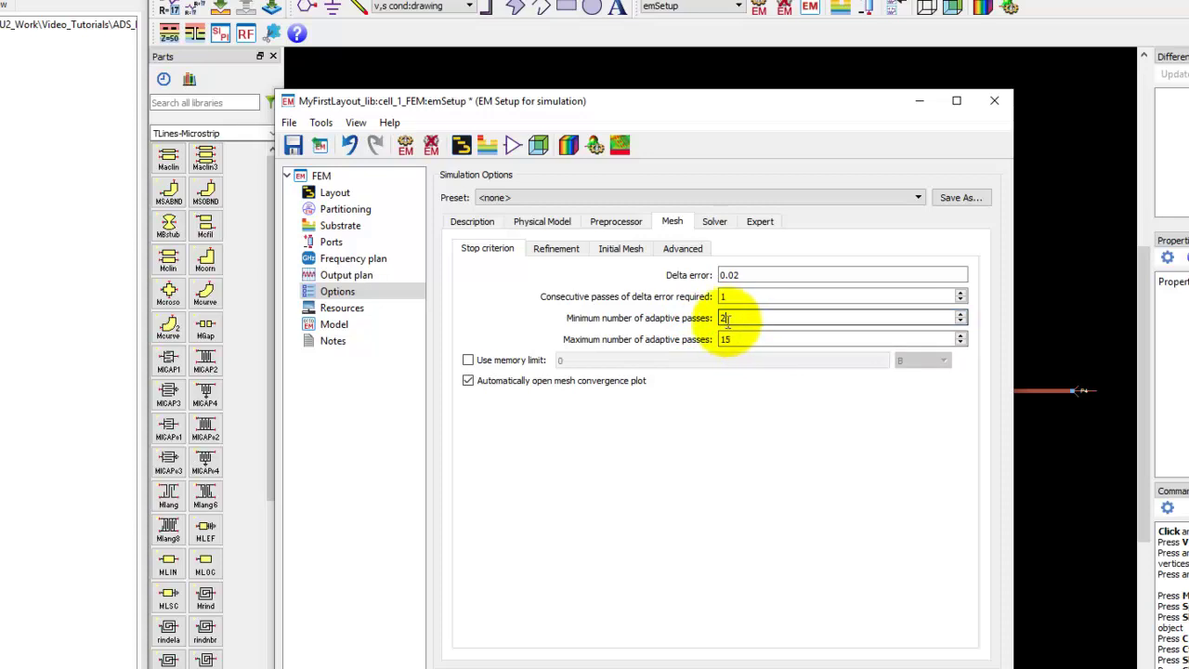
left_click(567, 249)
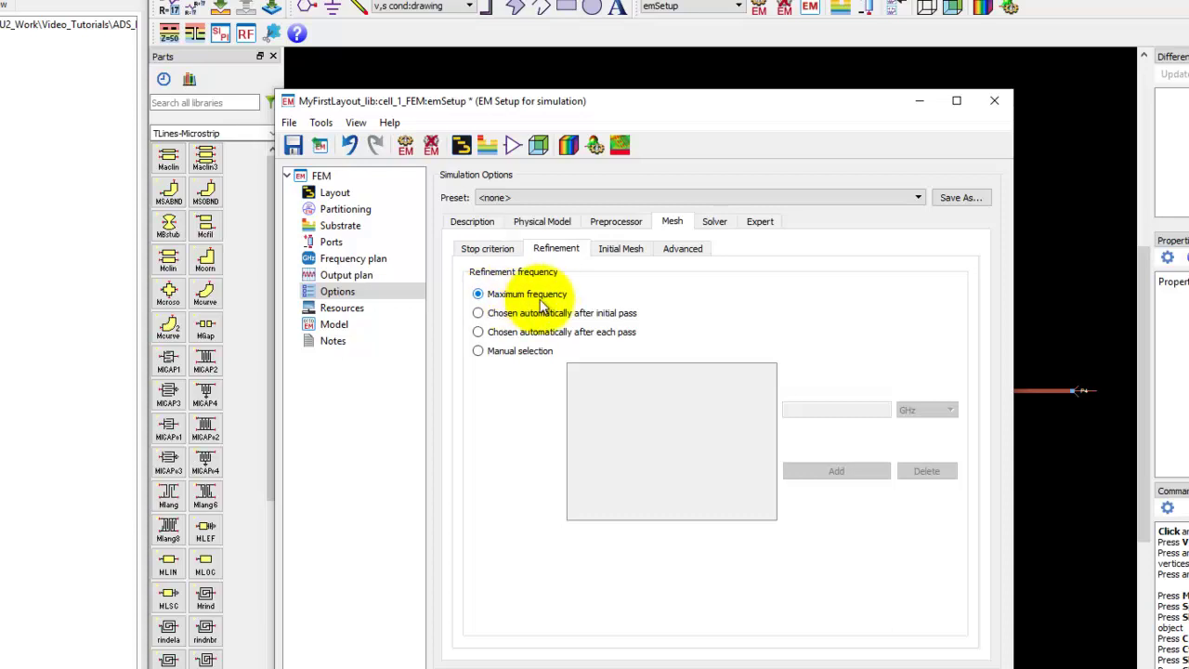
Add a manual 2 GHz mesh refinement frequency and run the FEM simulation
left_click(480, 353)
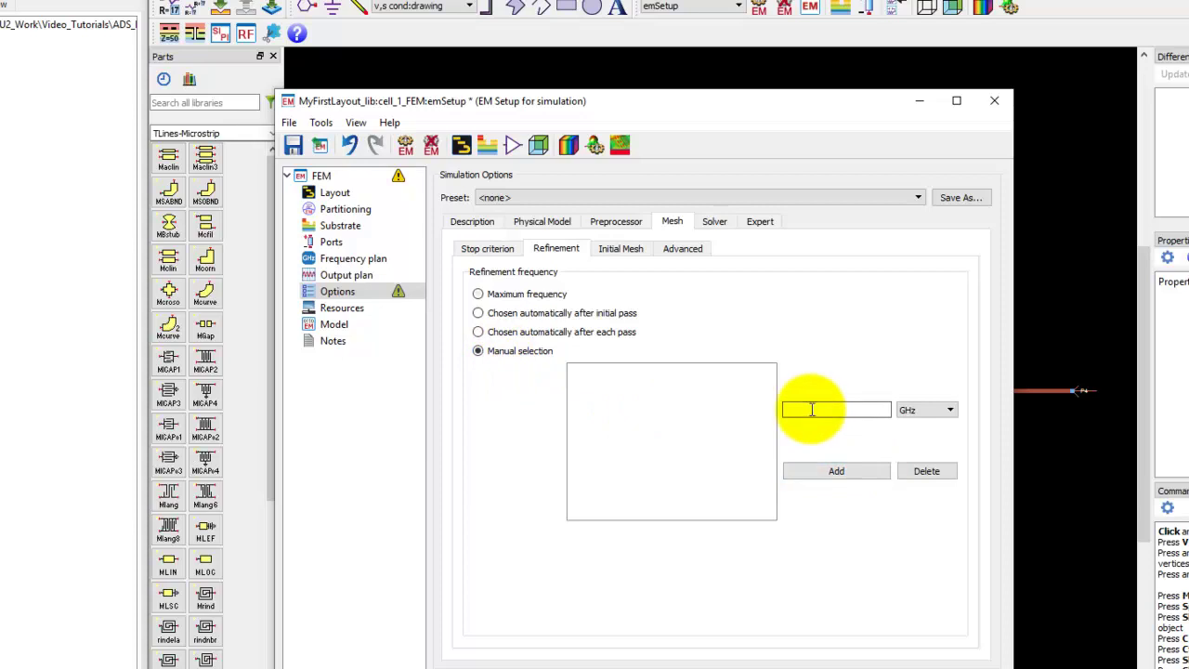
type("2")
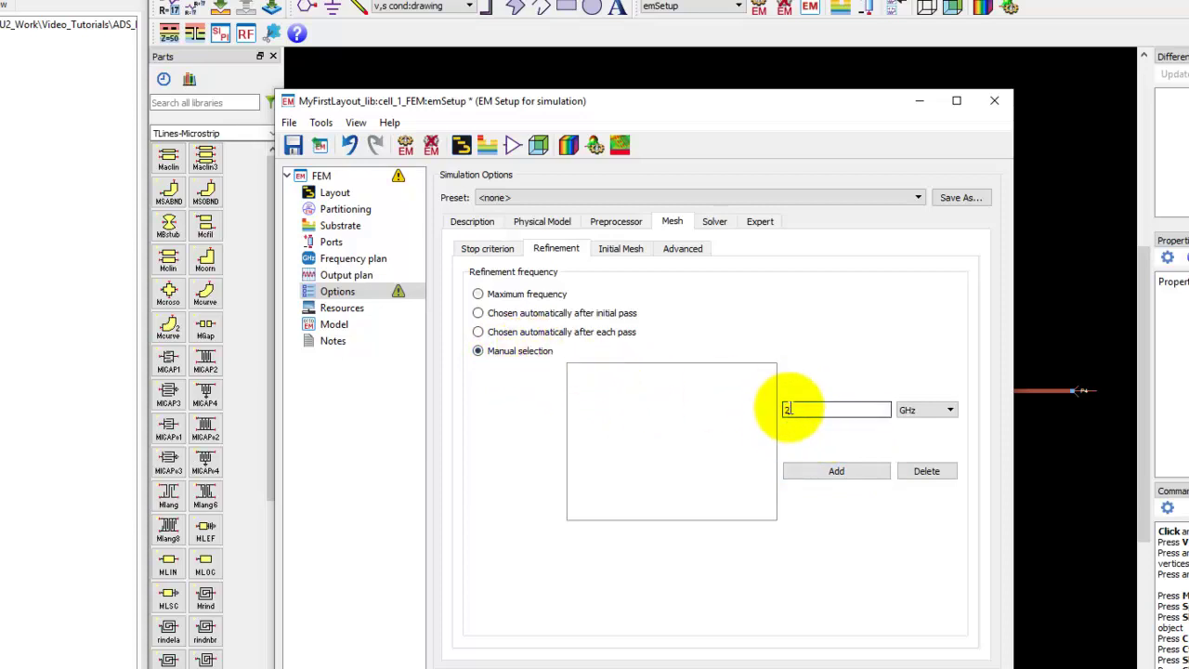
left_click(833, 472)
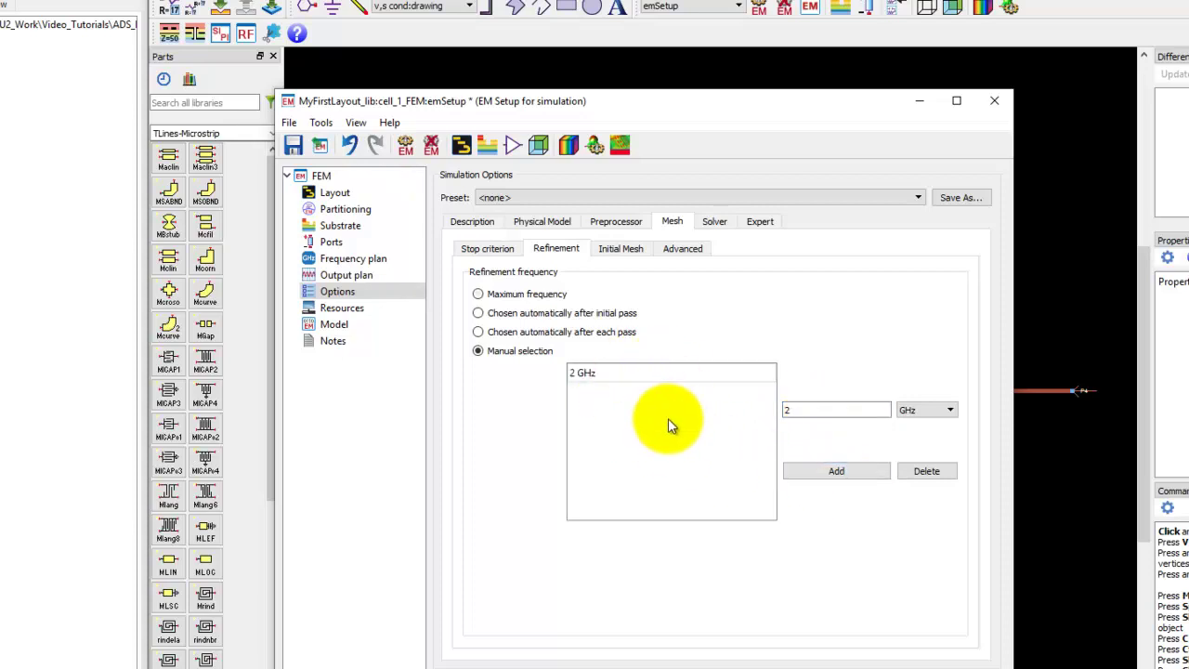
left_click(973, 663)
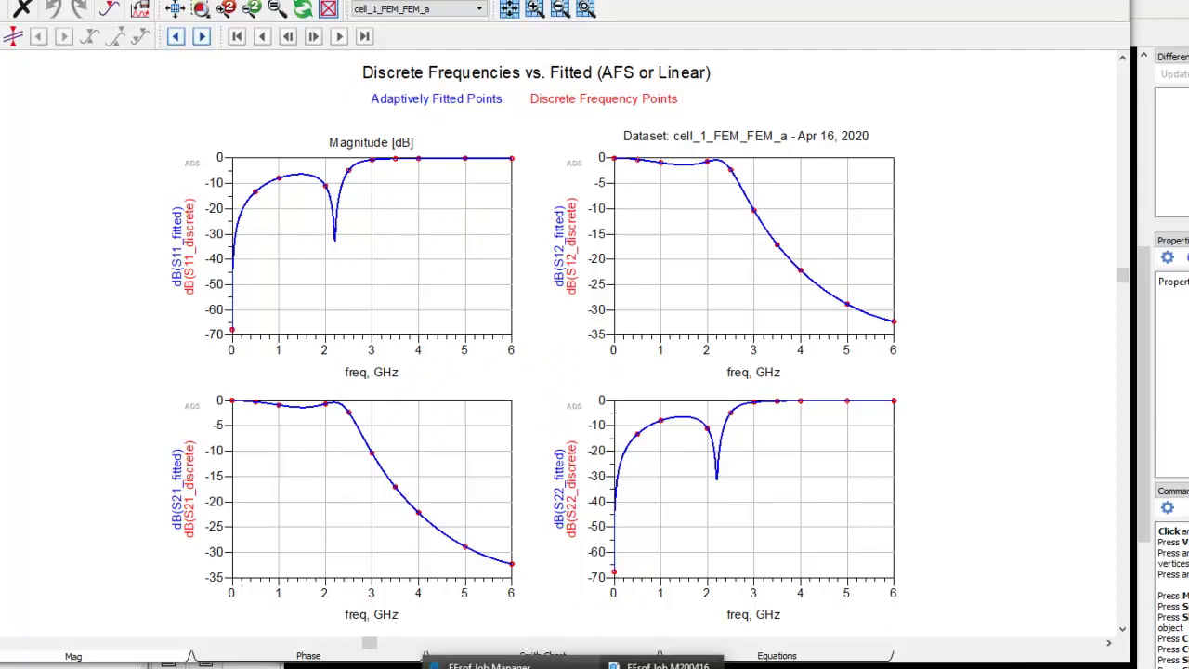
left_click(520, 663)
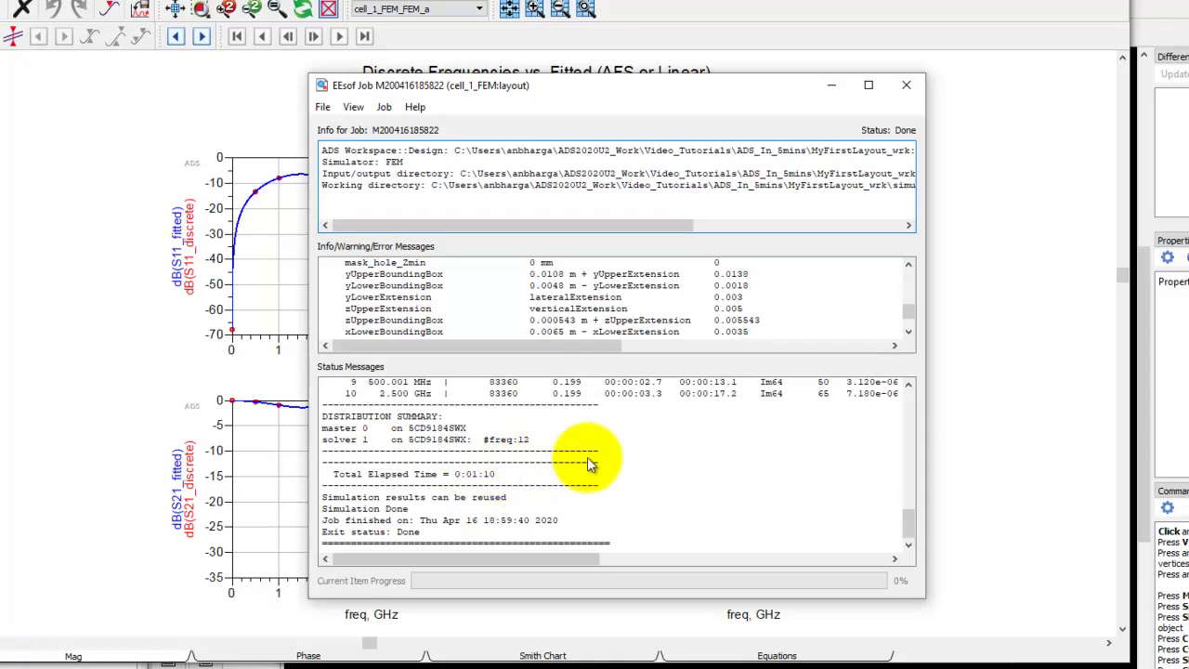
scroll(671, 465, "up", 3)
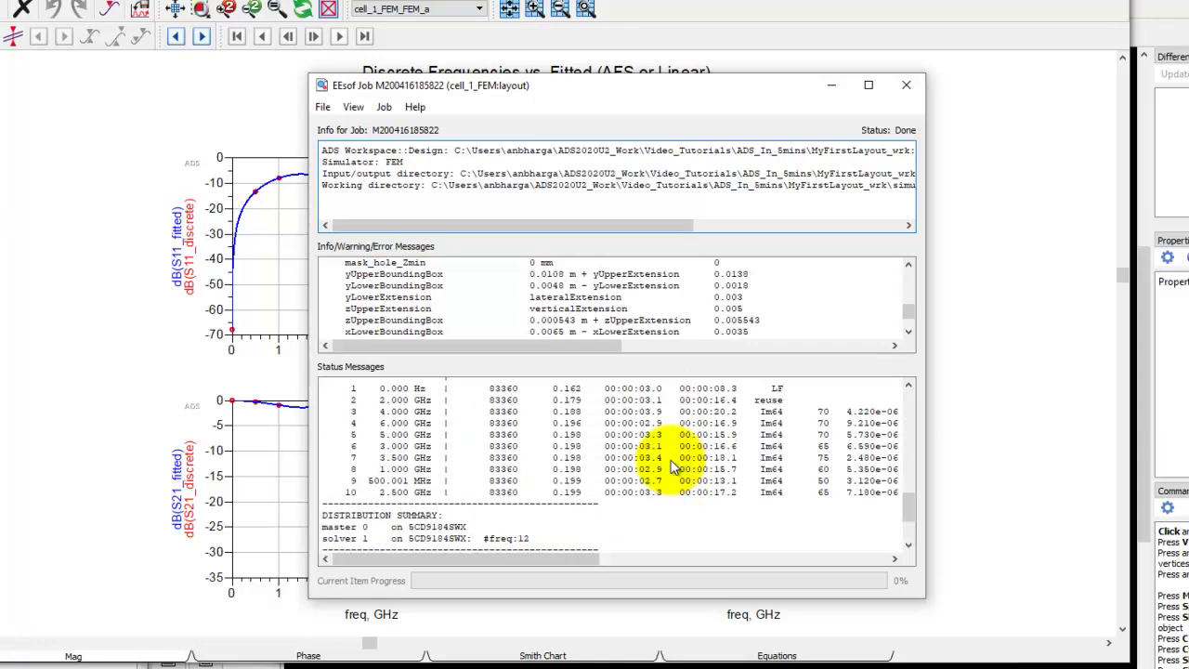
scroll(671, 464, "up", 1)
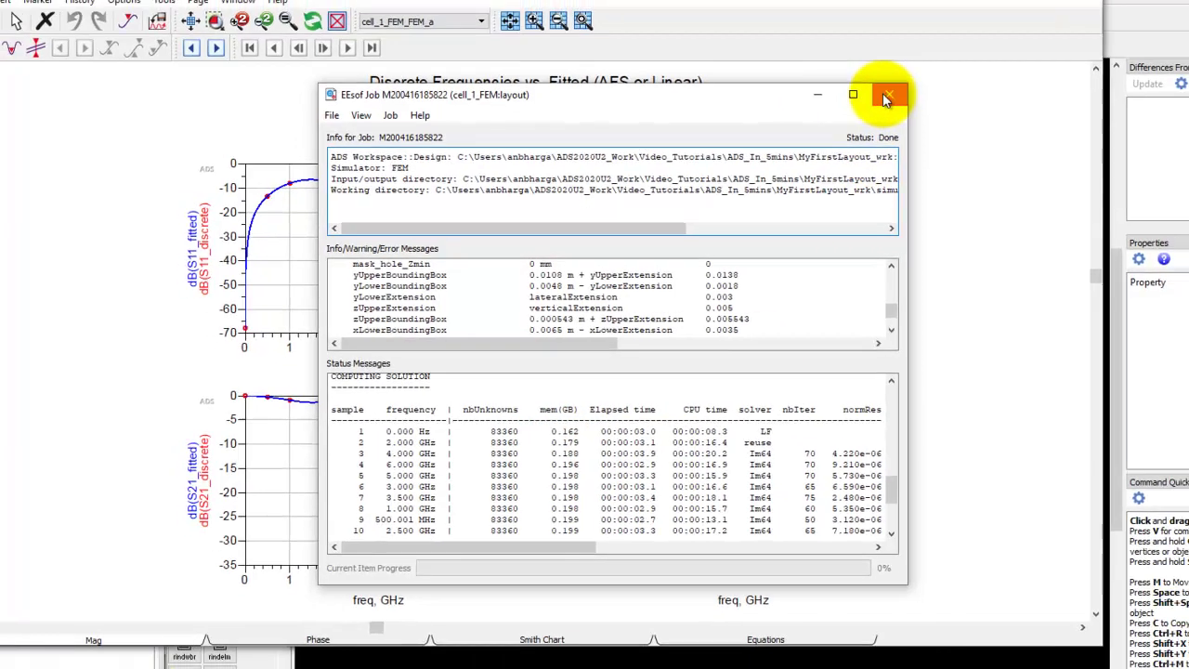
left_click(899, 88)
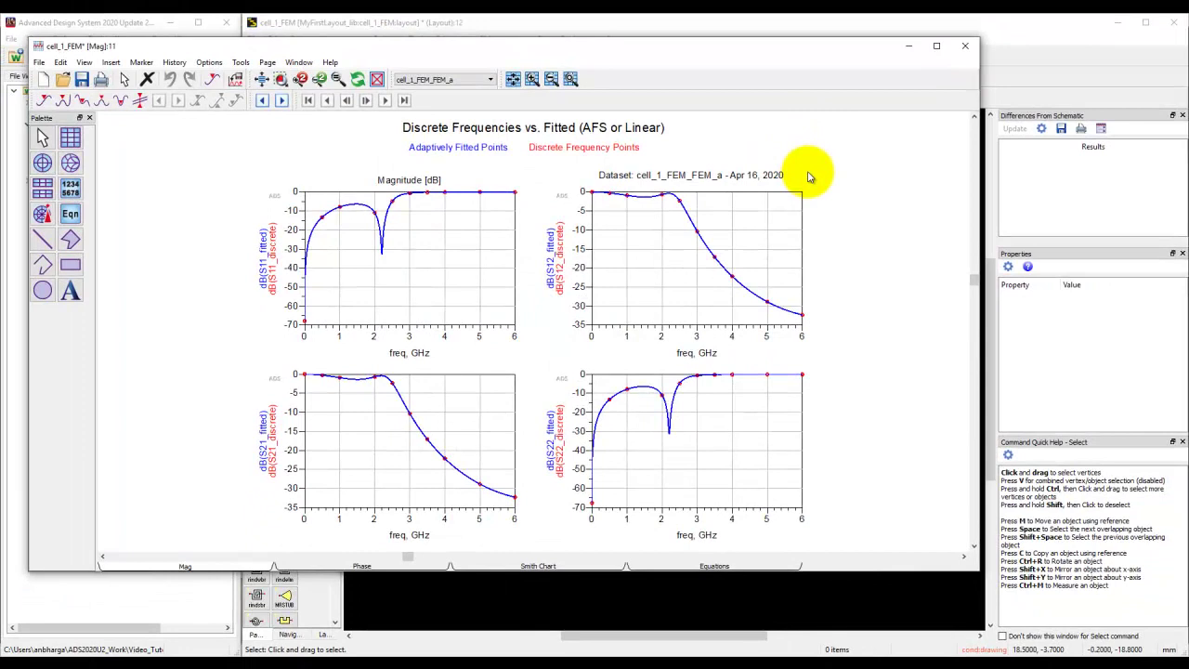
Maximize the data display, turn History on, and overlay the cell_1_MomUW_a dataset
left_click(936, 45)
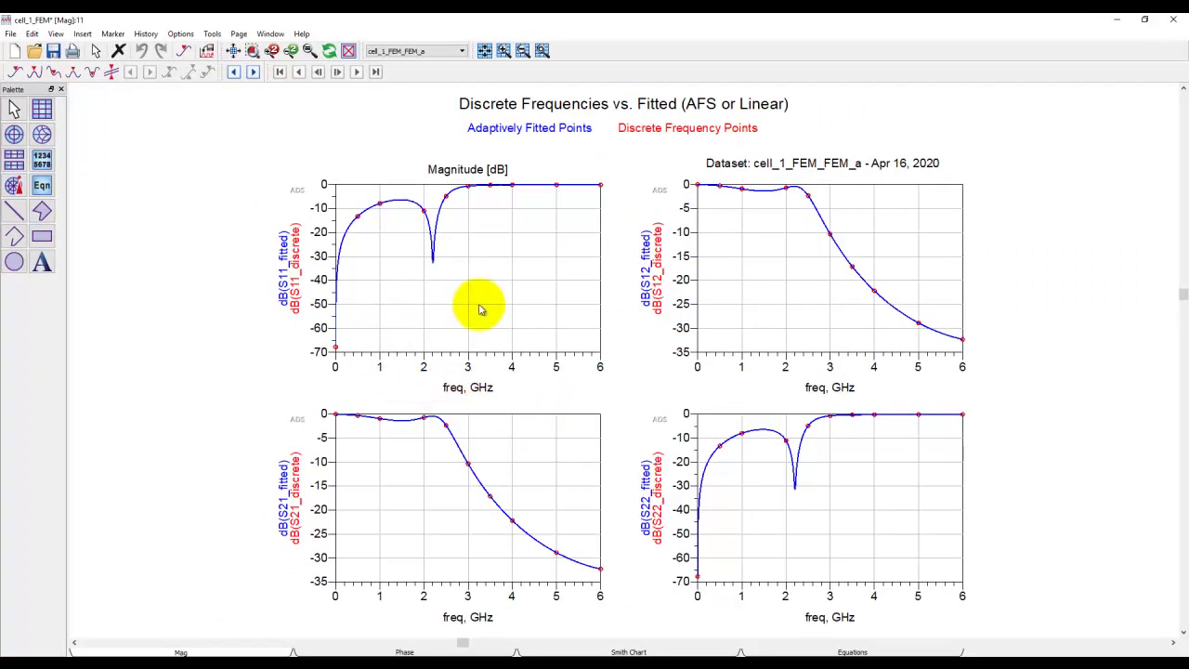
left_click(146, 35)
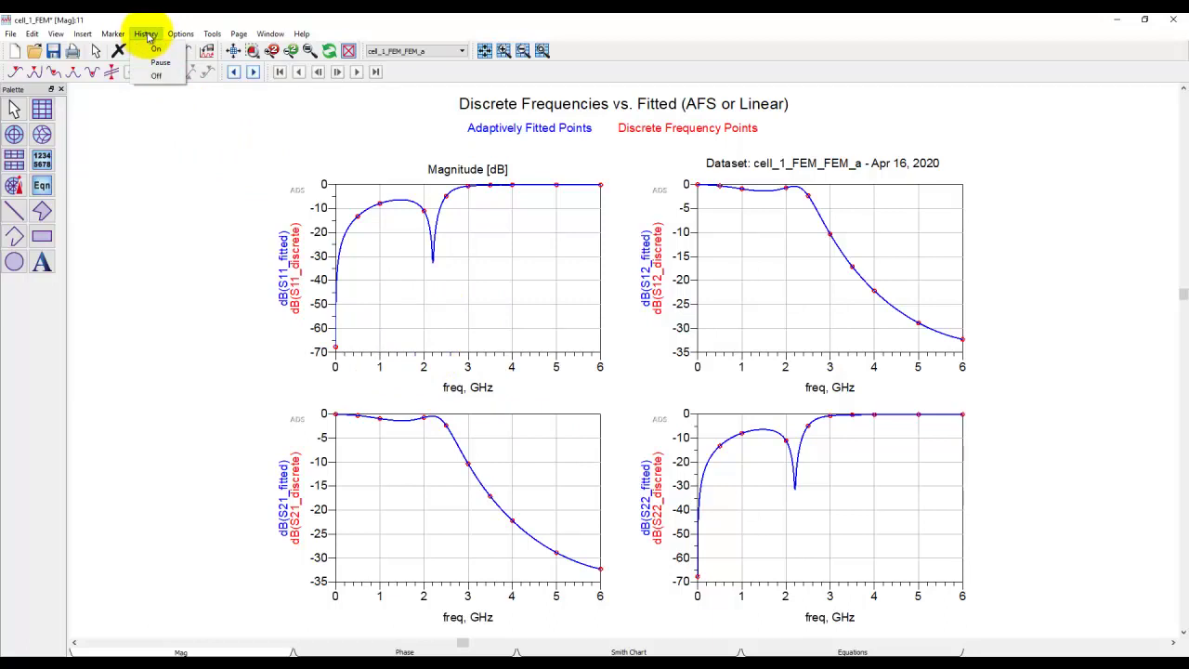
left_click(151, 50)
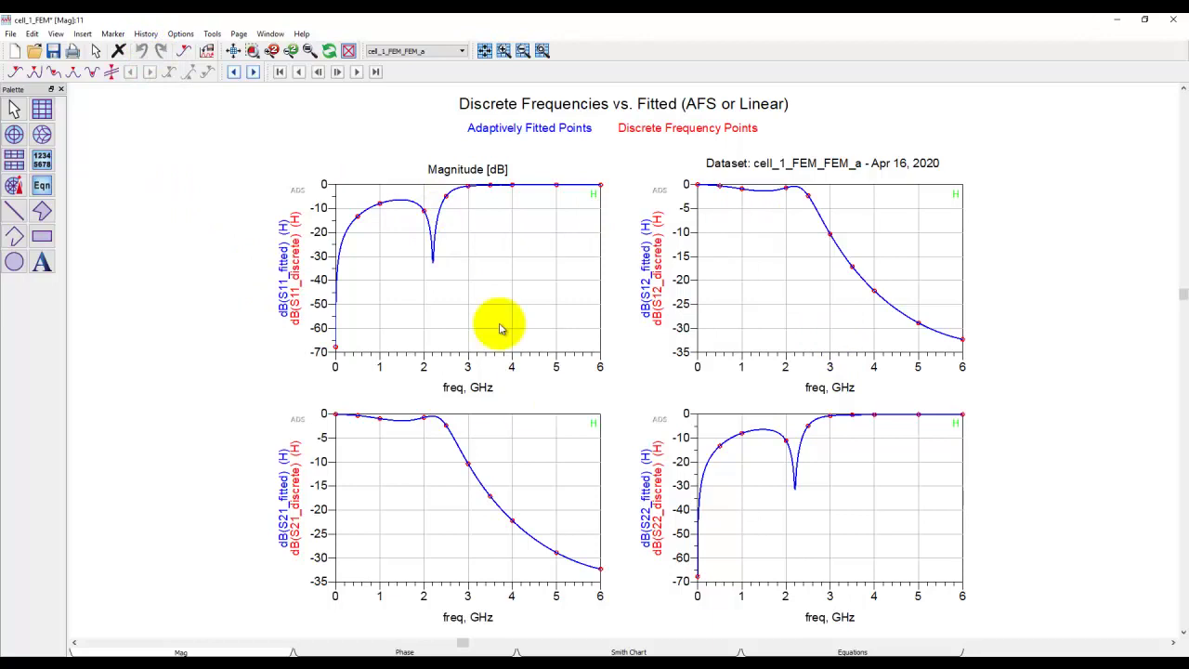
left_click(462, 53)
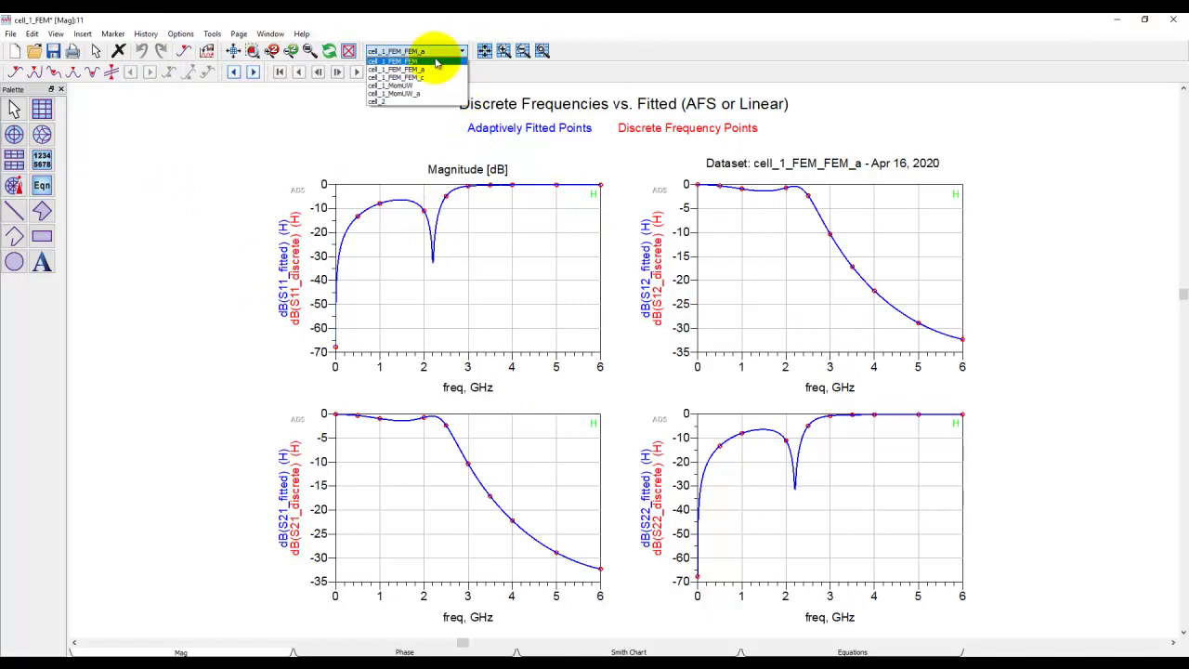
left_click(415, 96)
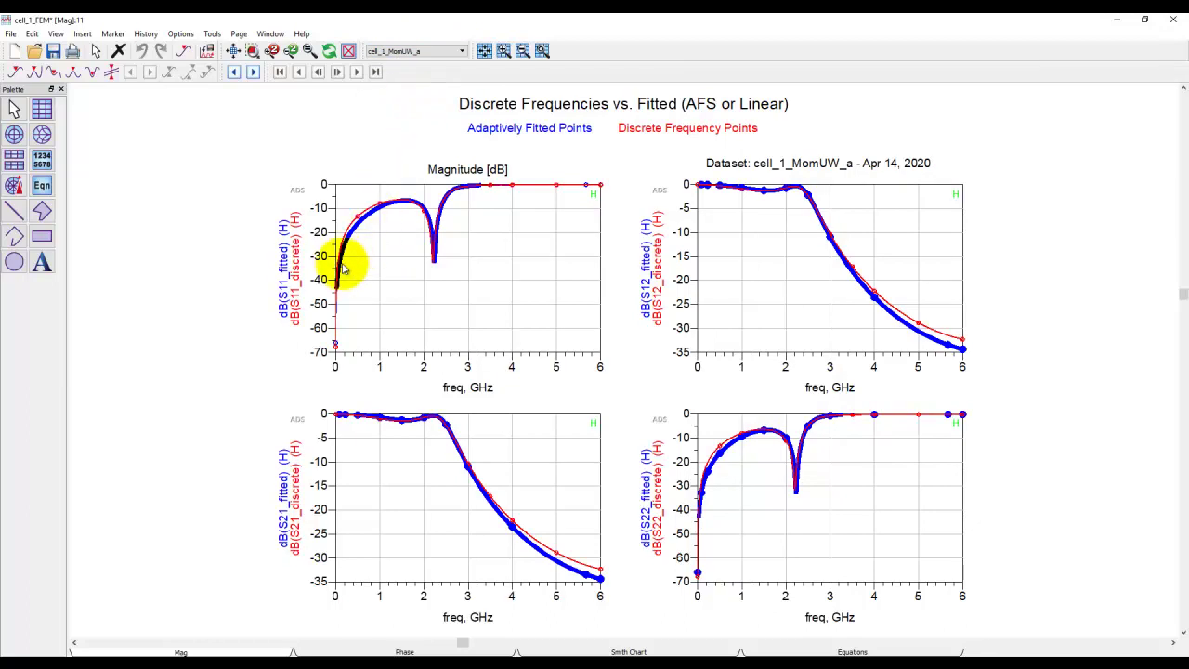